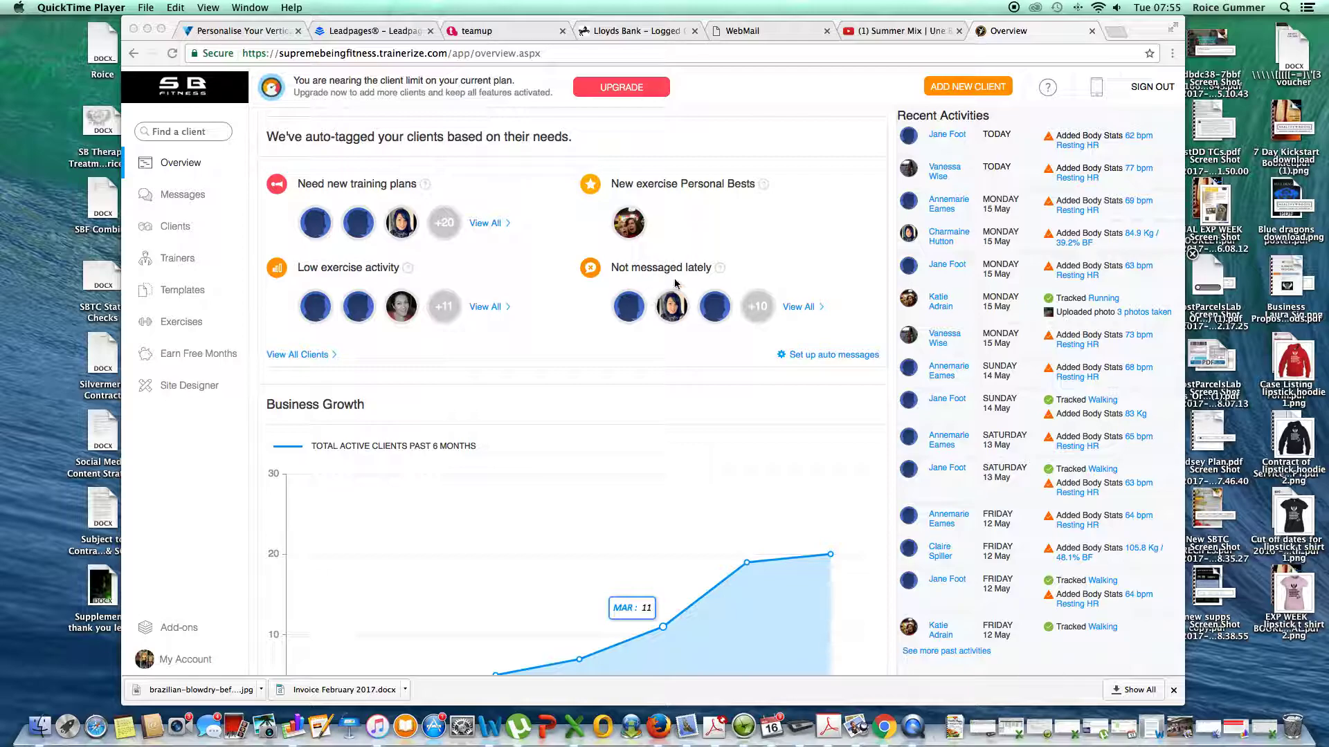
Filter the client list to your own trainer account, showing 72 of 75 clients
{"action": "left_click", "coordinate": [181, 230]}
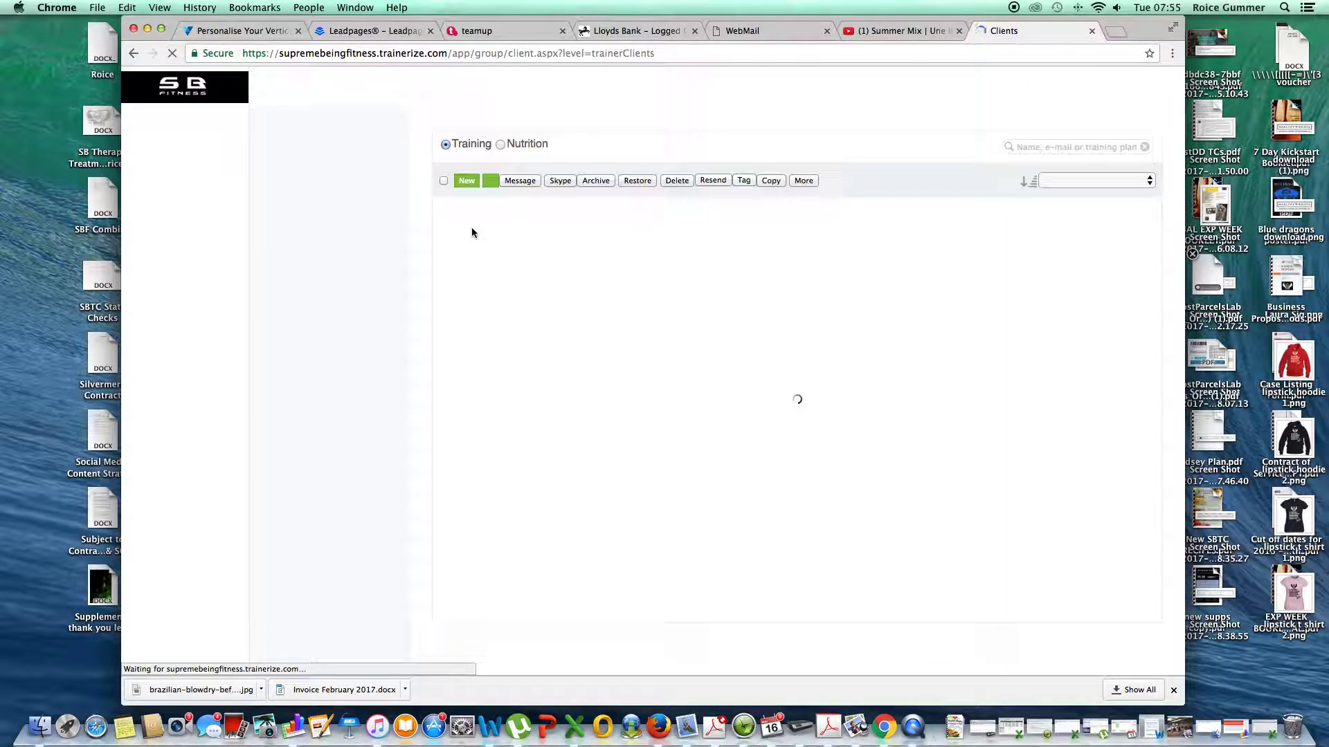
{"action": "left_click", "coordinate": [331, 143]}
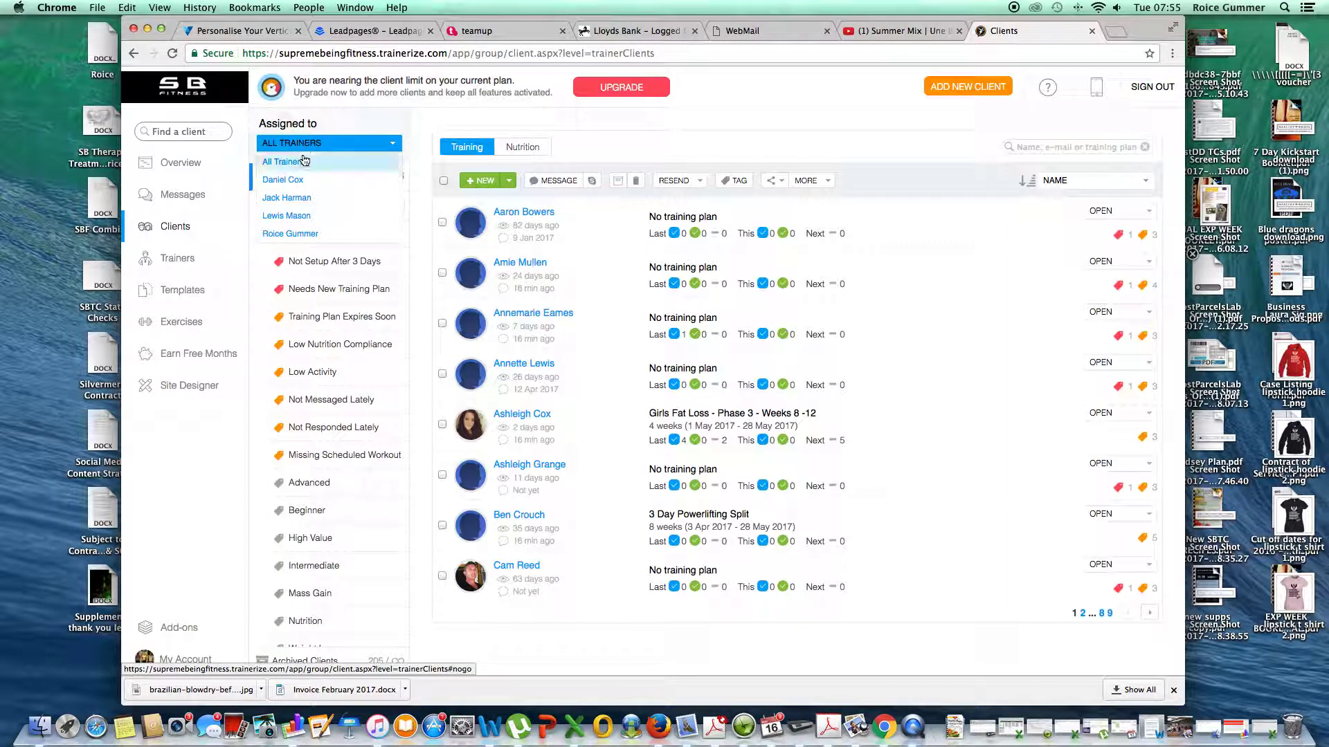
{"action": "left_click", "coordinate": [295, 234]}
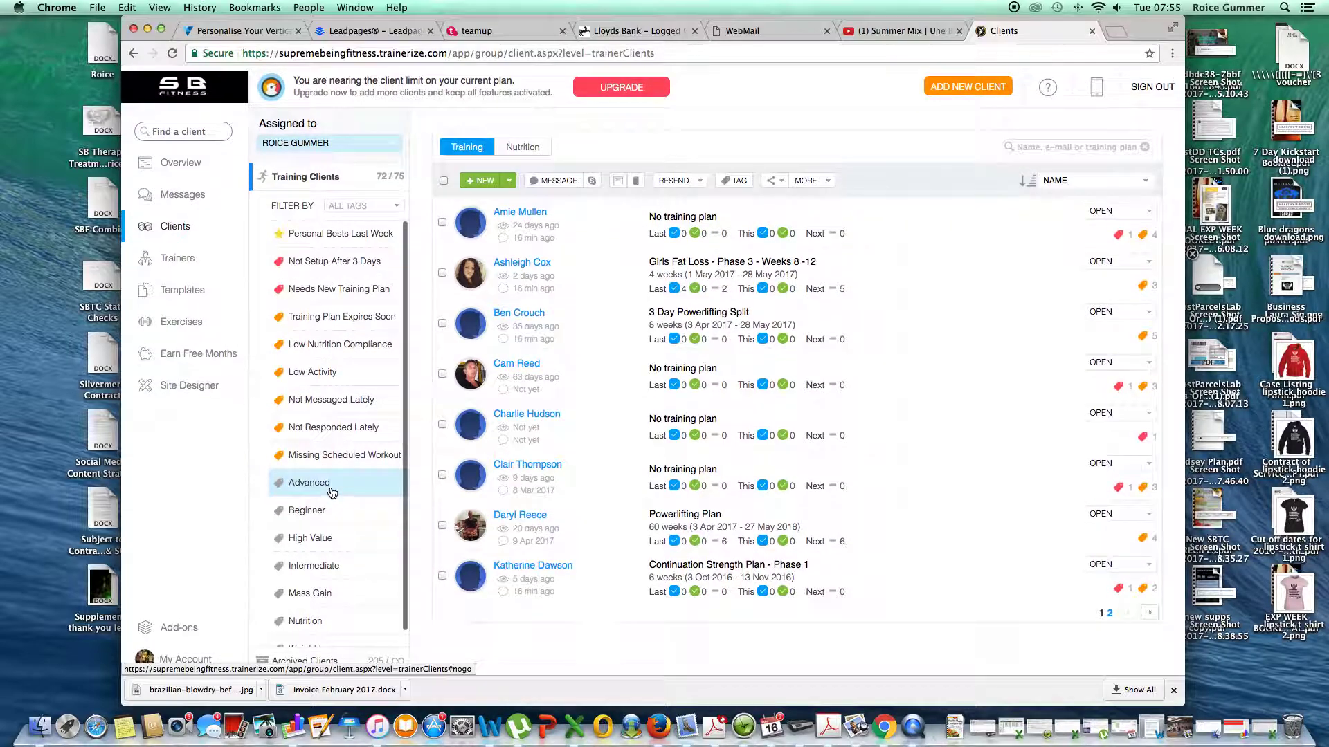
Try the Personal Bests, Not Setup, Needs New Plan, Low Nutrition Compliance and Low Activity tag filters
{"action": "left_click", "coordinate": [338, 237]}
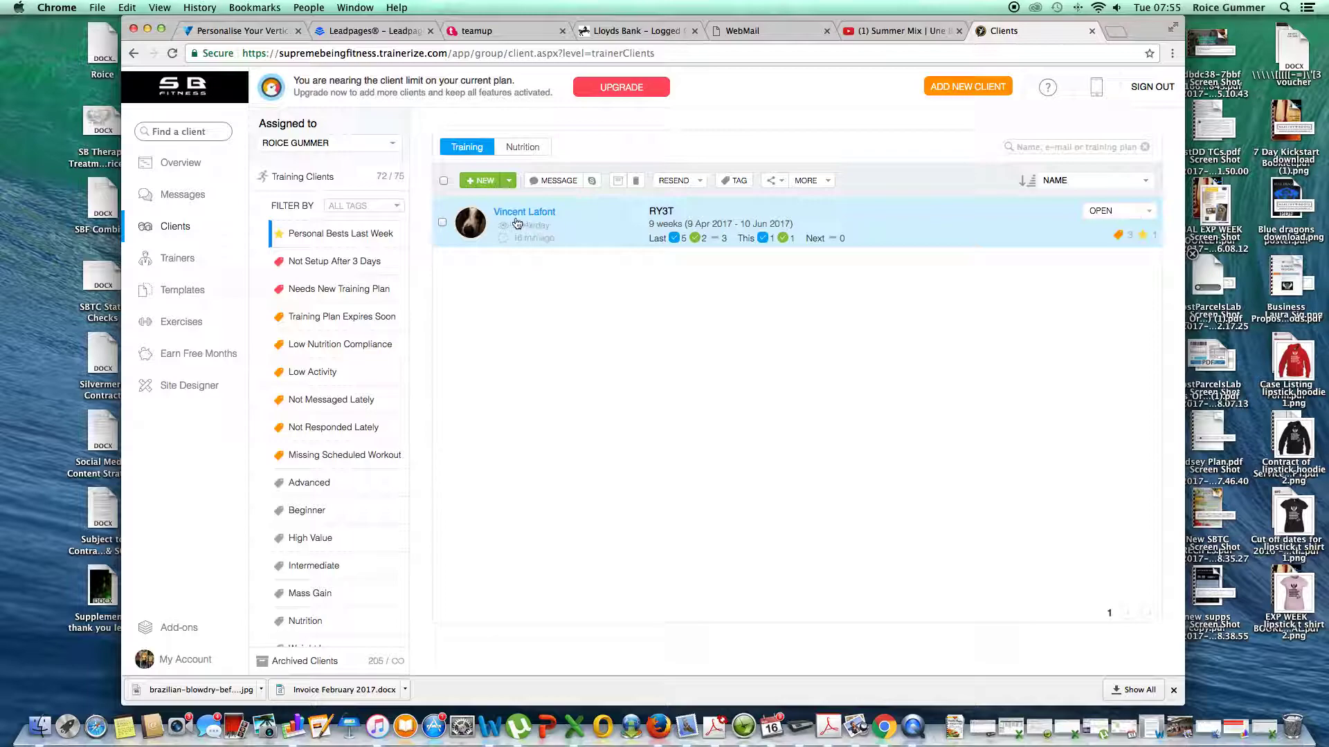
{"action": "left_click", "coordinate": [321, 263]}
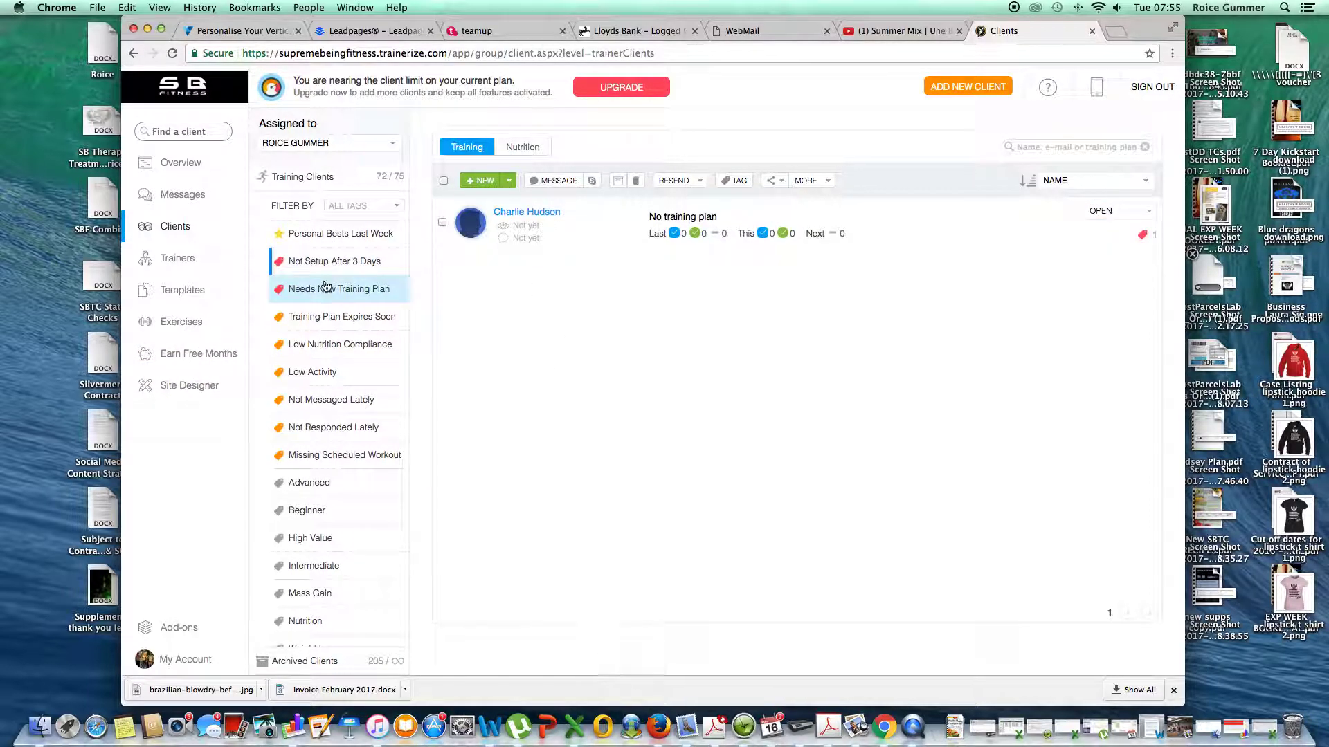
{"action": "left_click", "coordinate": [326, 287]}
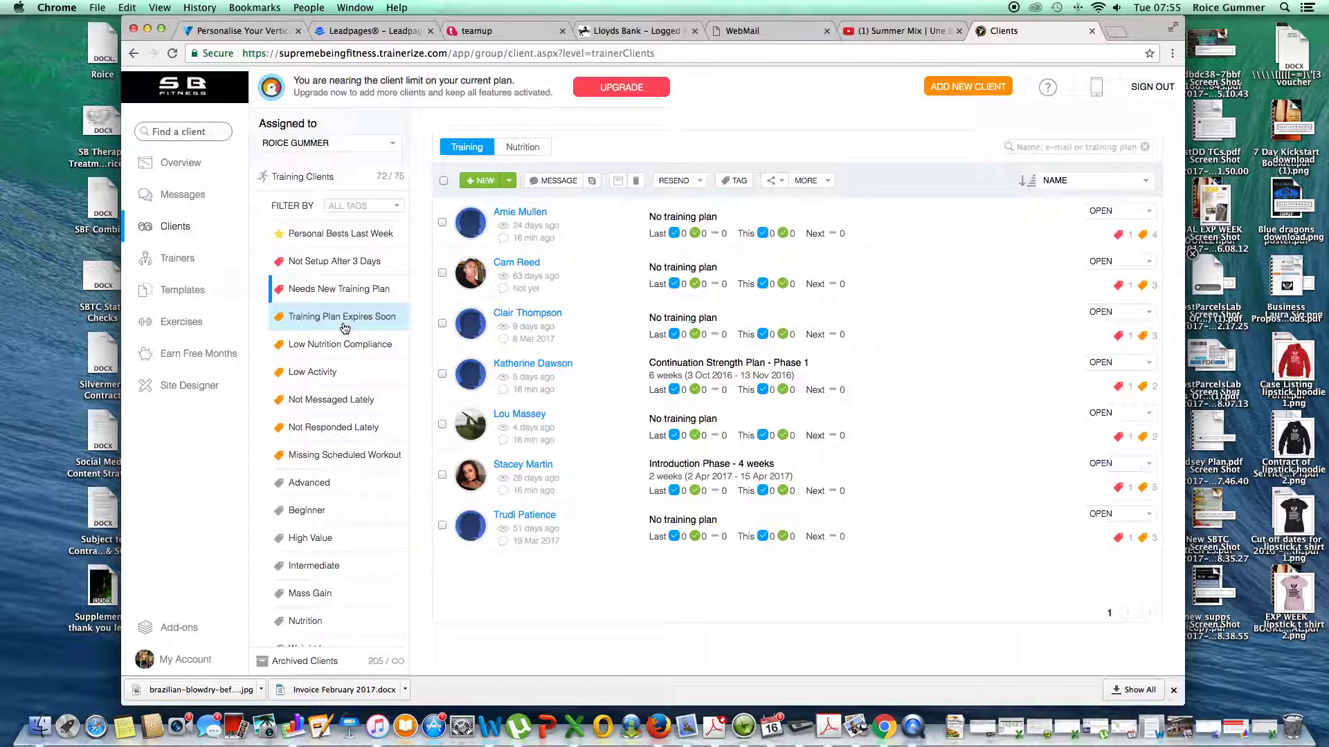
{"action": "left_click", "coordinate": [320, 346]}
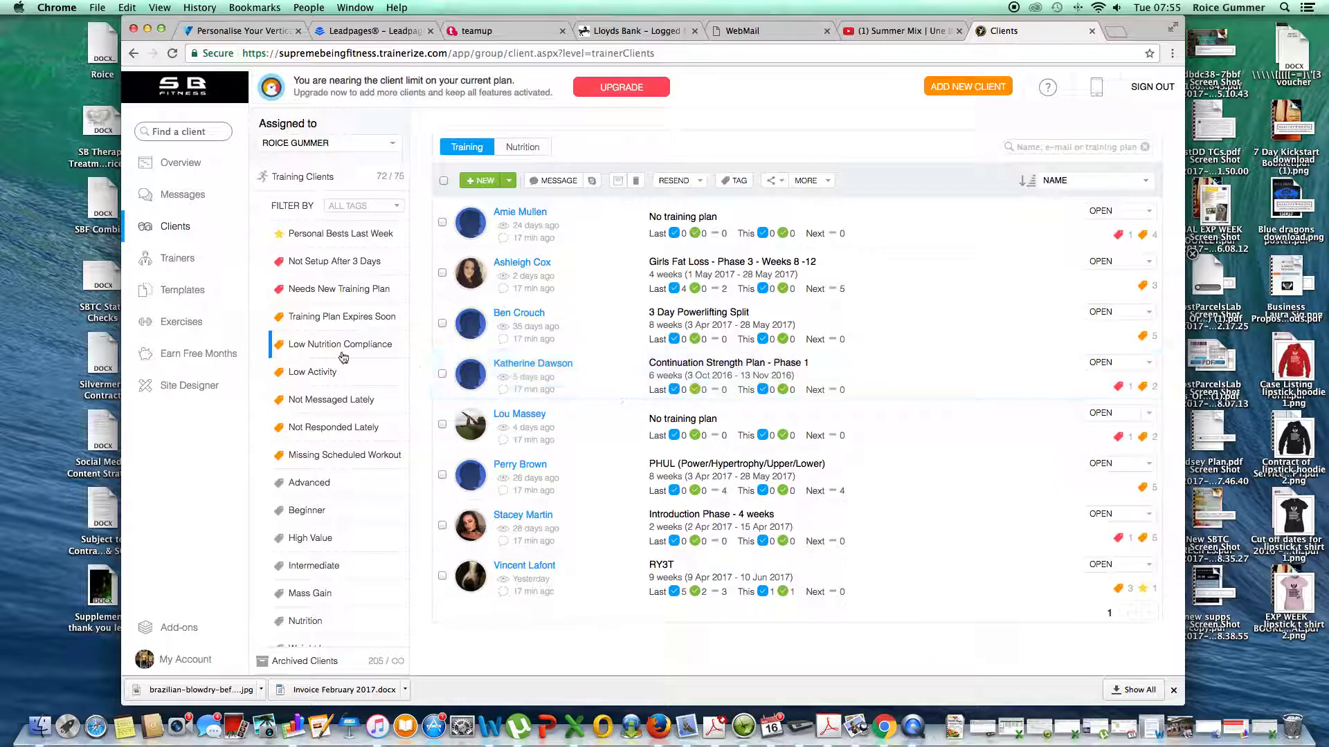
{"action": "left_click", "coordinate": [301, 375]}
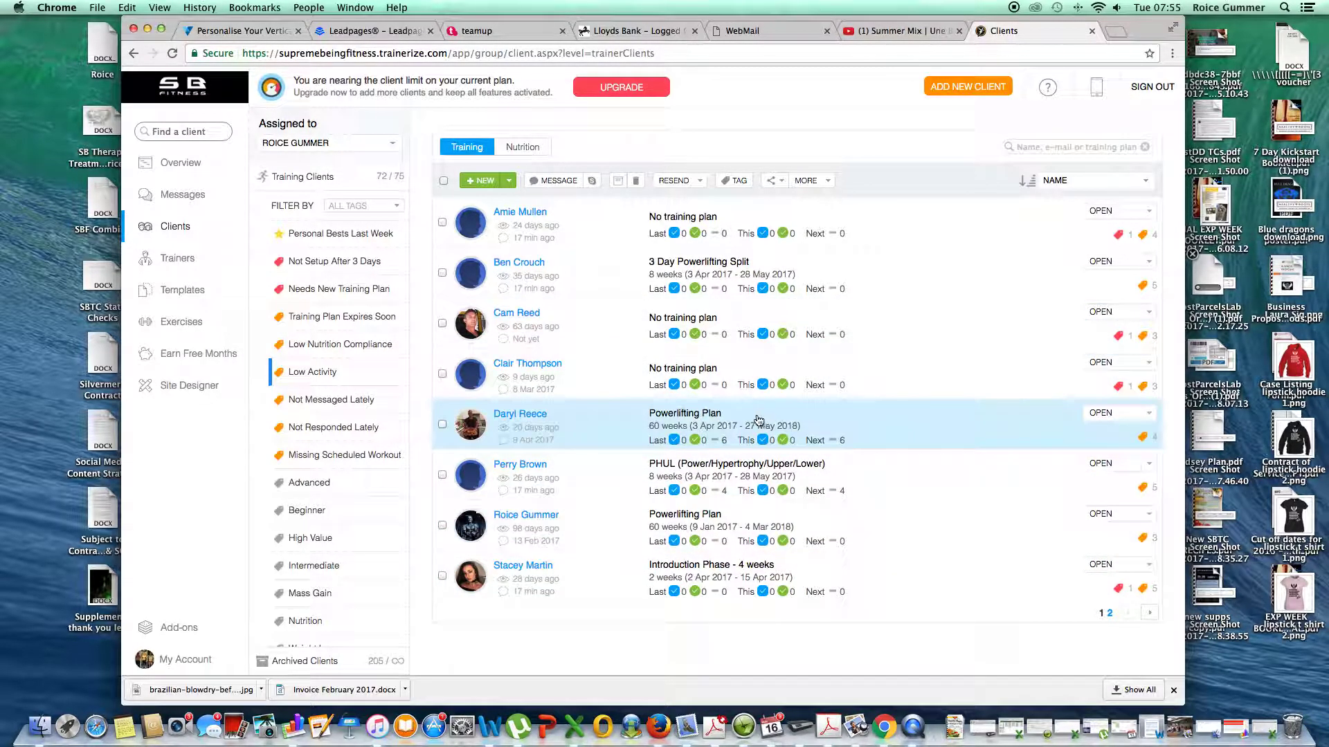
{"action": "mouse_move", "coordinate": [711, 290]}
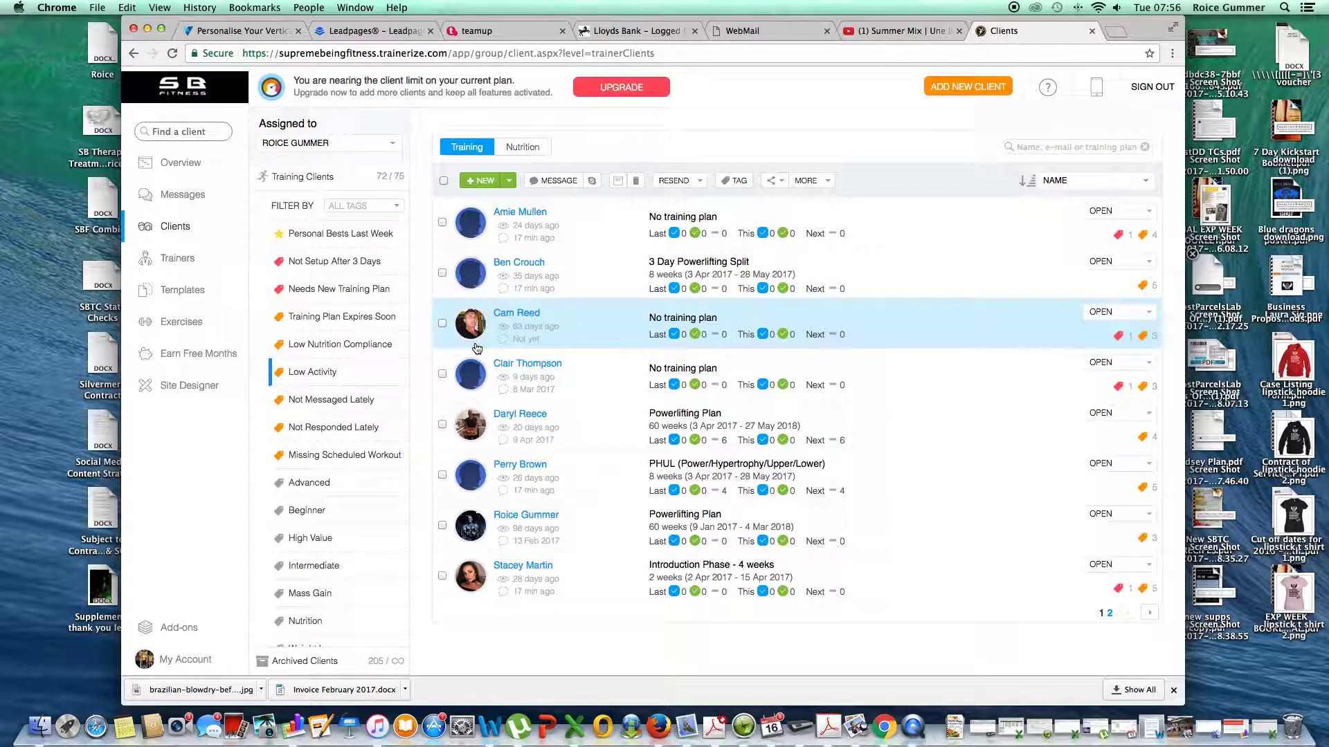
Return to the Low Nutrition Compliance filter and select all eight of its clients
{"action": "left_click", "coordinate": [318, 349]}
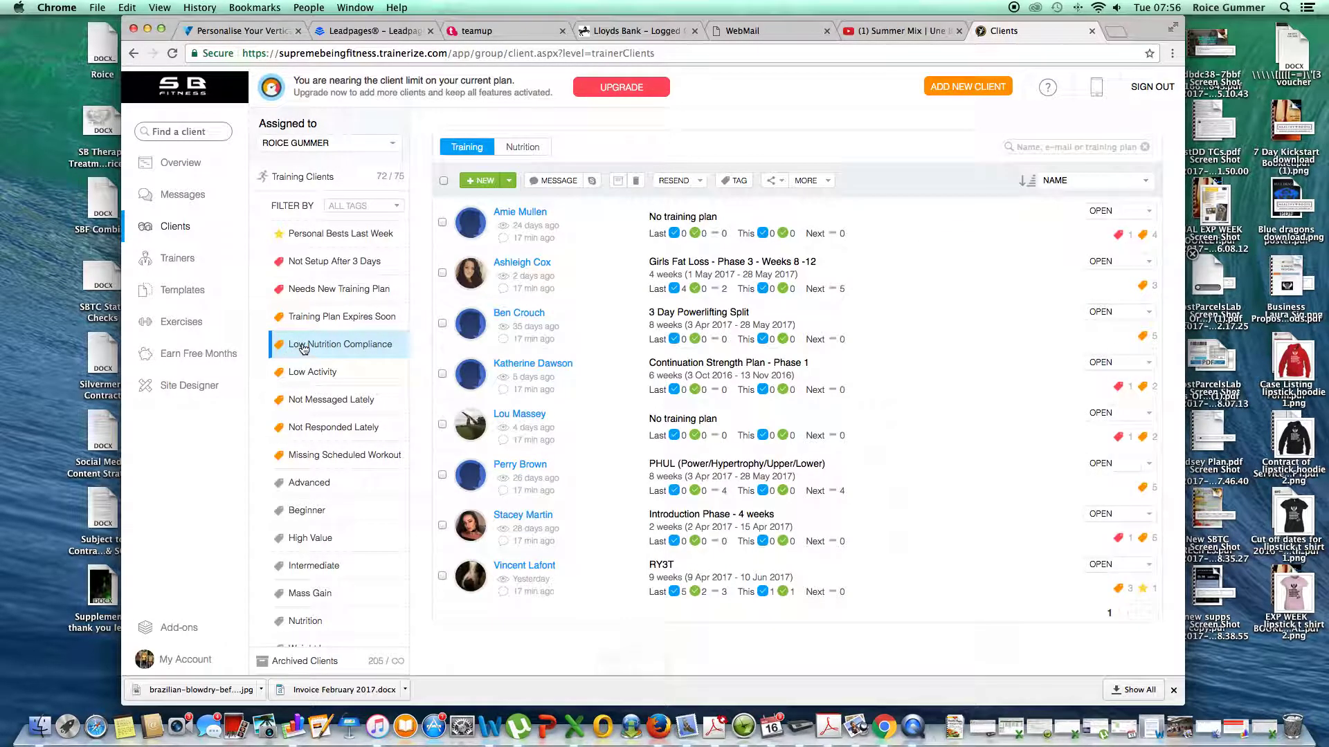
{"action": "left_click", "coordinate": [443, 181]}
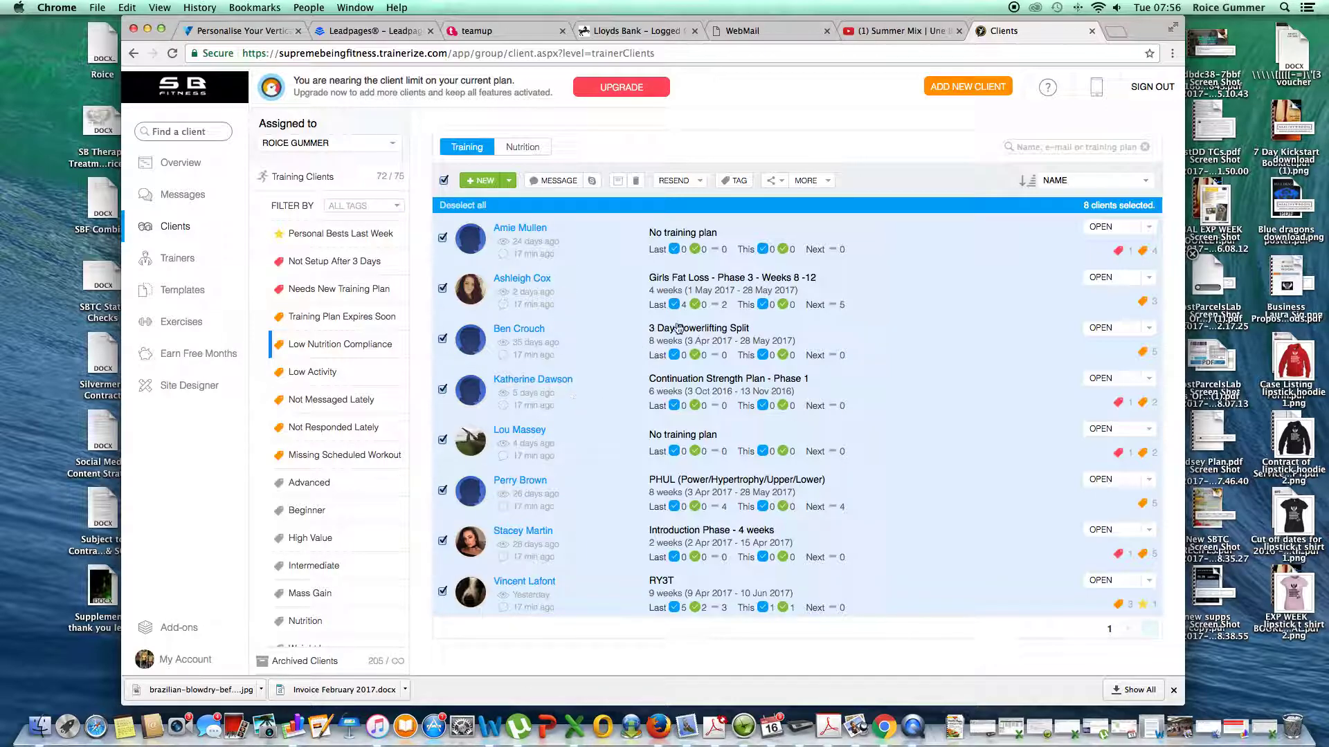
Start a new message to the eight selected clients, sent separately to each
{"action": "left_click", "coordinate": [545, 181]}
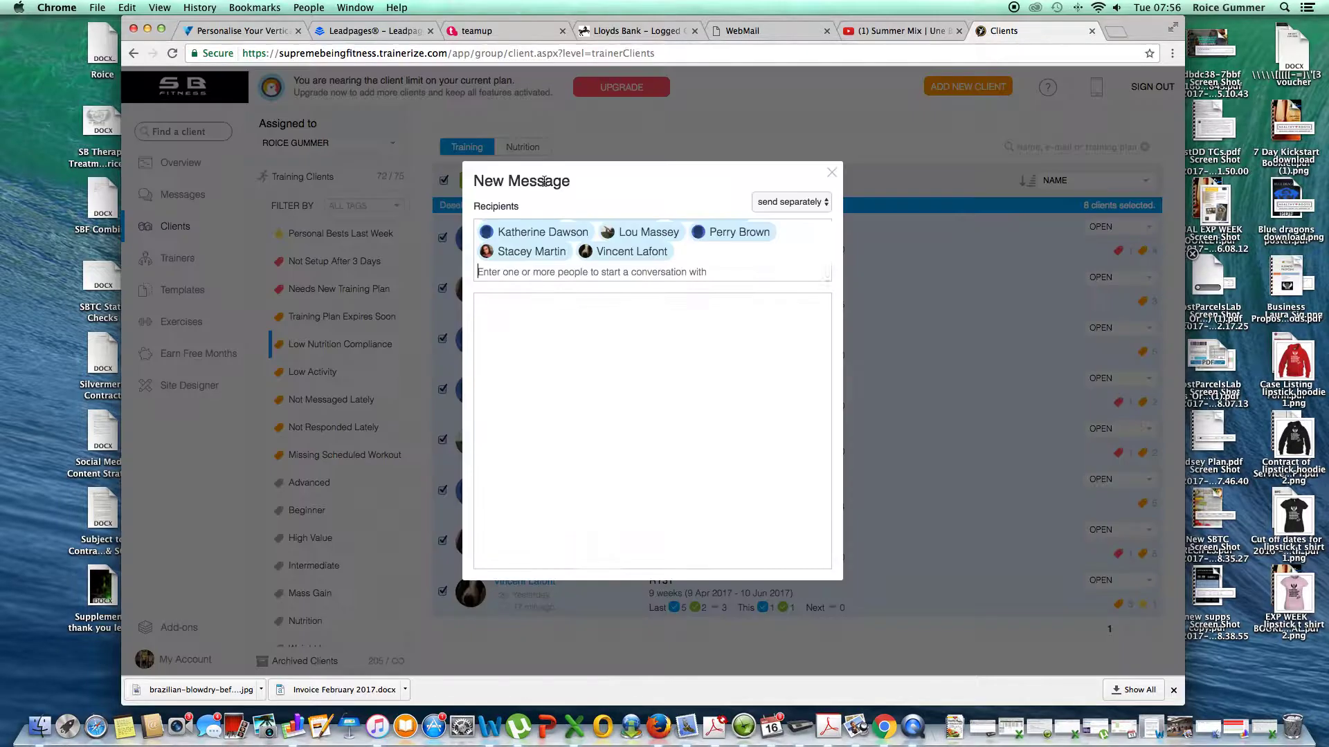
{"action": "left_click", "coordinate": [787, 203]}
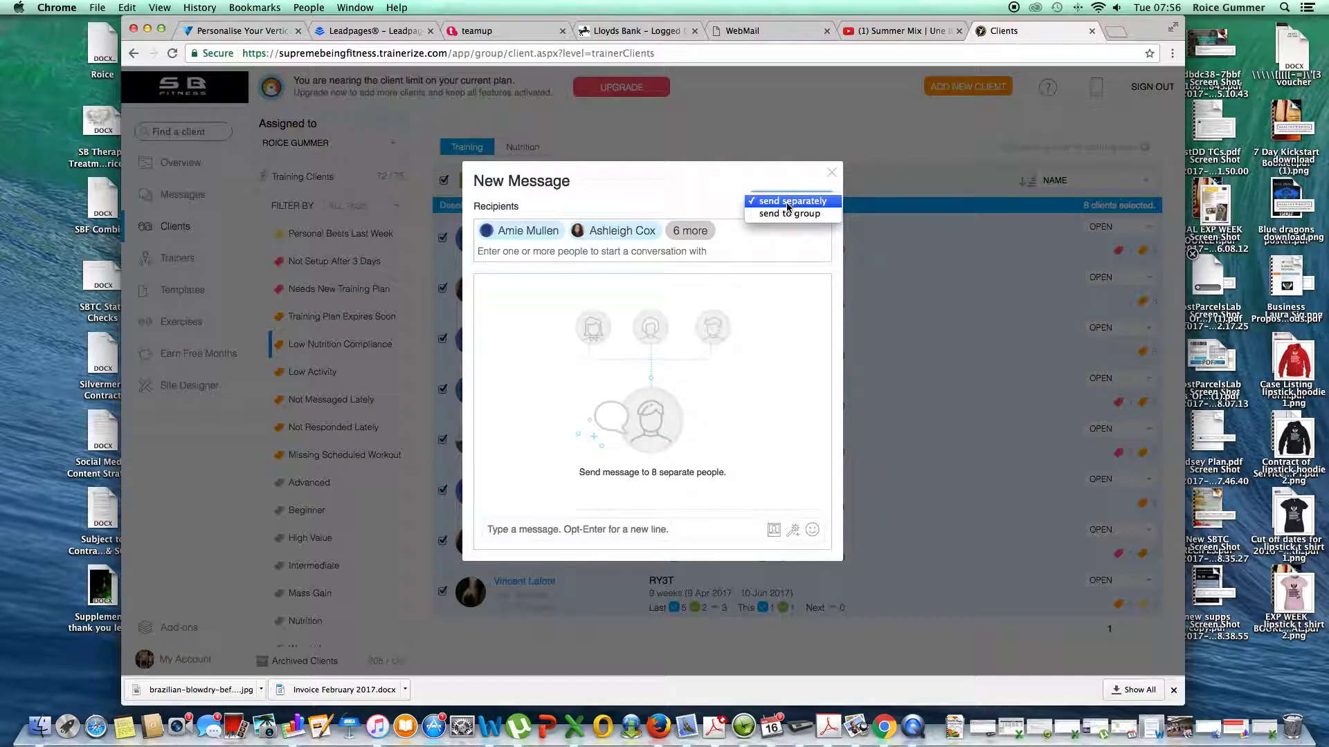
{"action": "left_click", "coordinate": [787, 202]}
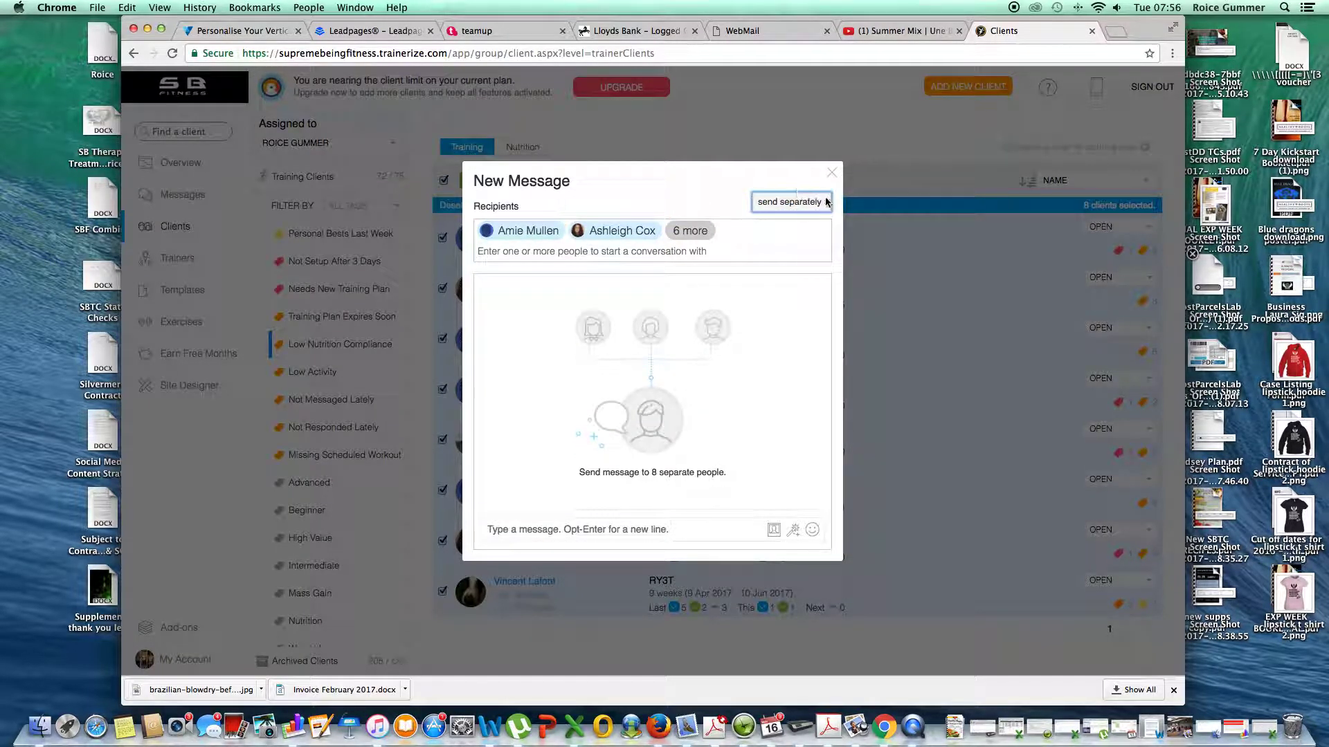
Write 'Hi,' and explain their account was flagged for poor nutrition, which means one of a few things
{"action": "left_click", "coordinate": [648, 527]}
{"action": "type", "text": "H"}
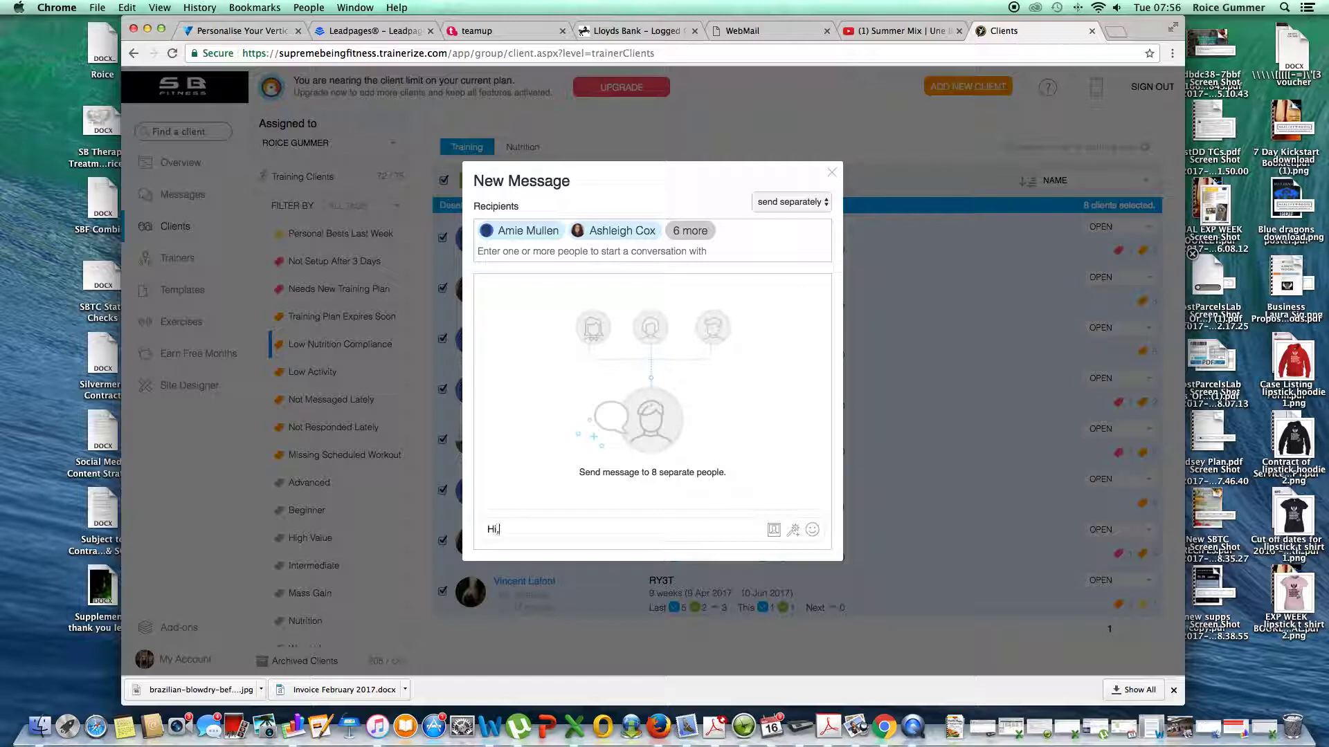
{"action": "type", "text": "i,"}
{"action": "key", "text": "Return"}
{"action": "type", "text": "Just p"}
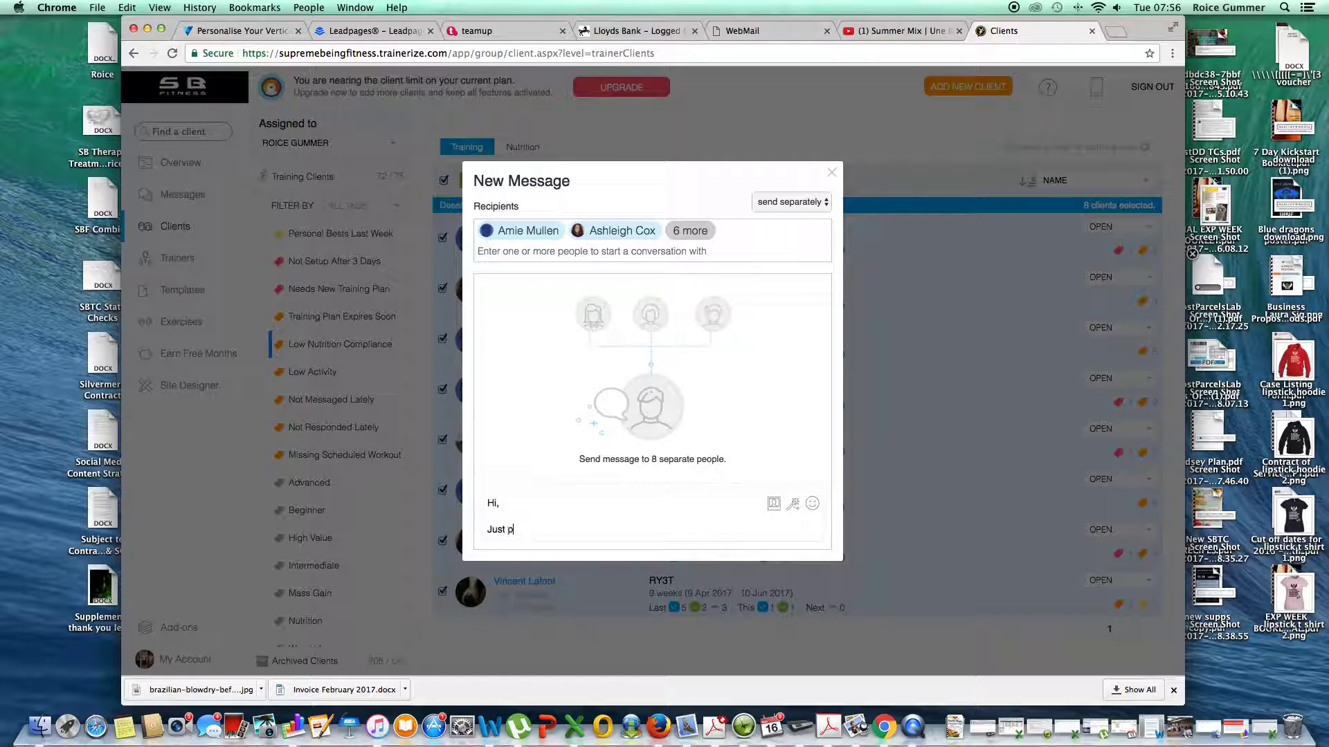
{"action": "type", "text": "op"}
{"action": "type", "text": "ing you a quick message to say your"}
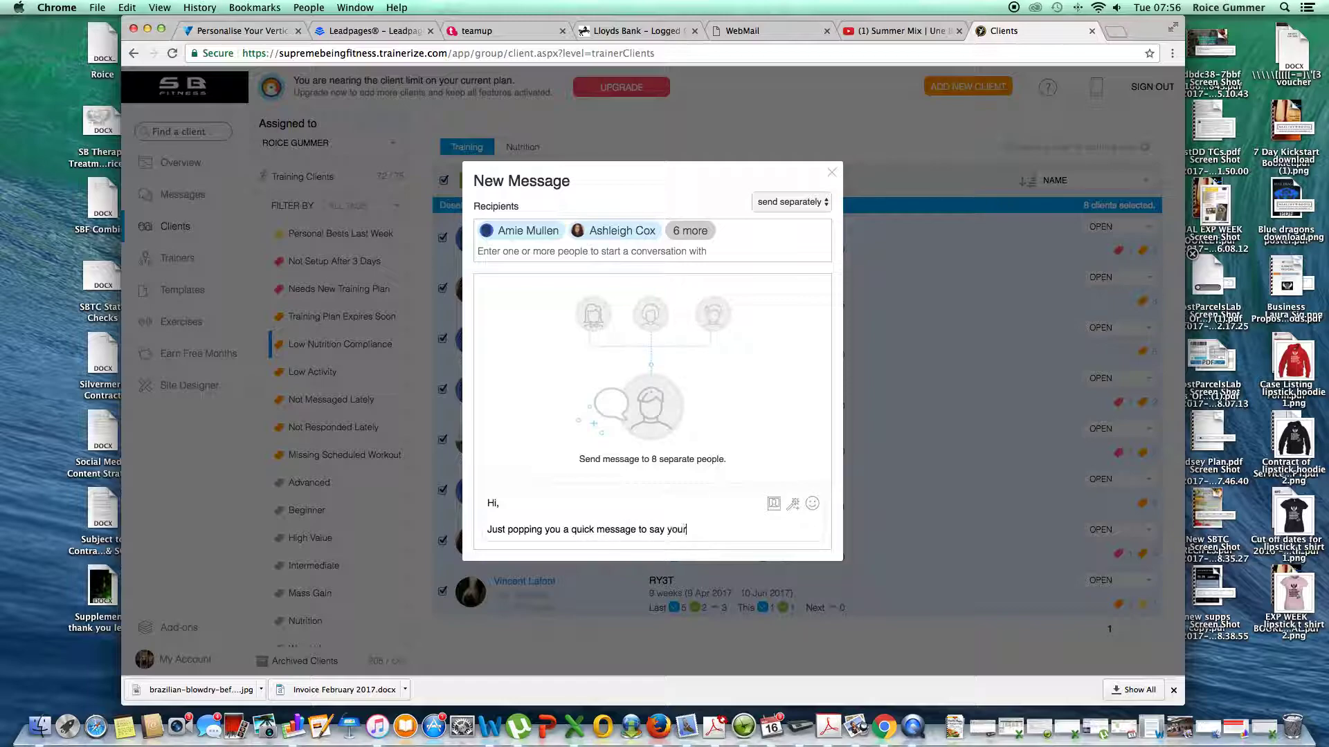
{"action": "type", "text": " account has been flagged"}
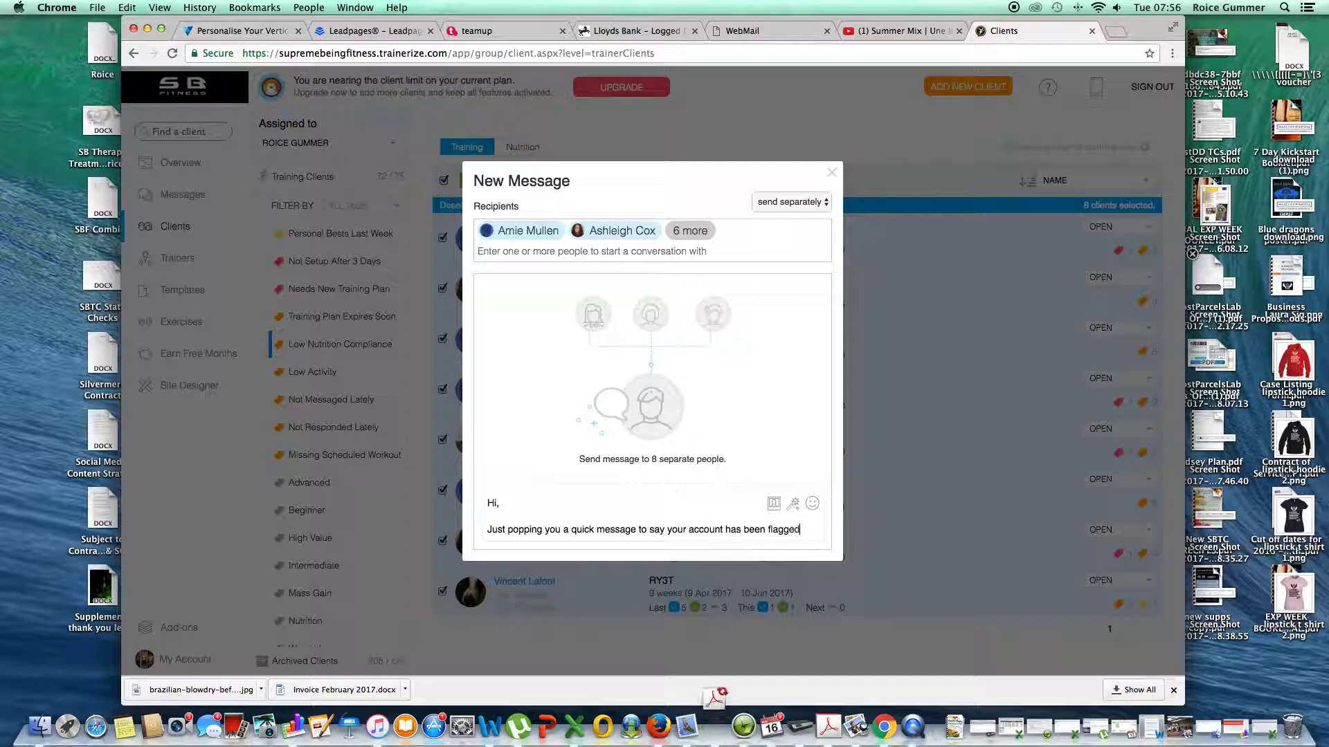
{"action": "type", "text": " up for poor nu"}
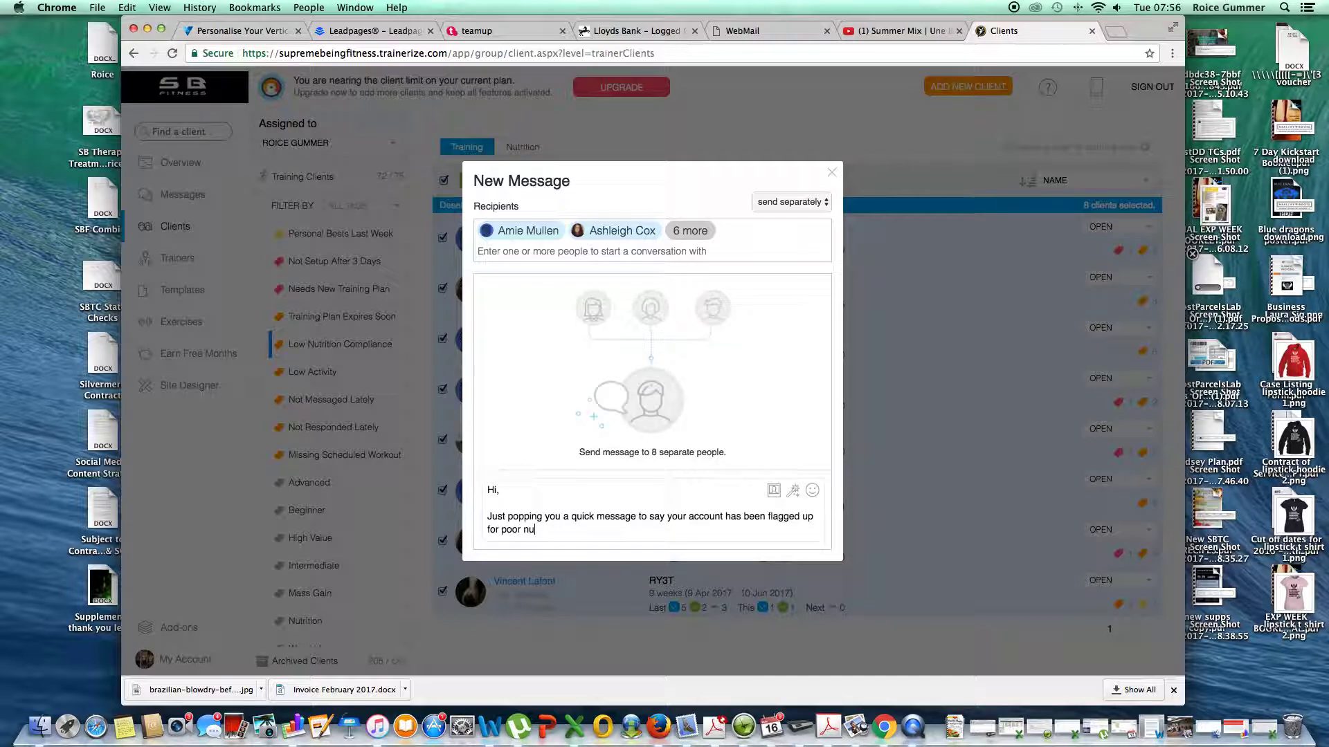
{"action": "type", "text": "tritional compliance."}
{"action": "key", "text": "Return"}
{"action": "key", "text": "Return"}
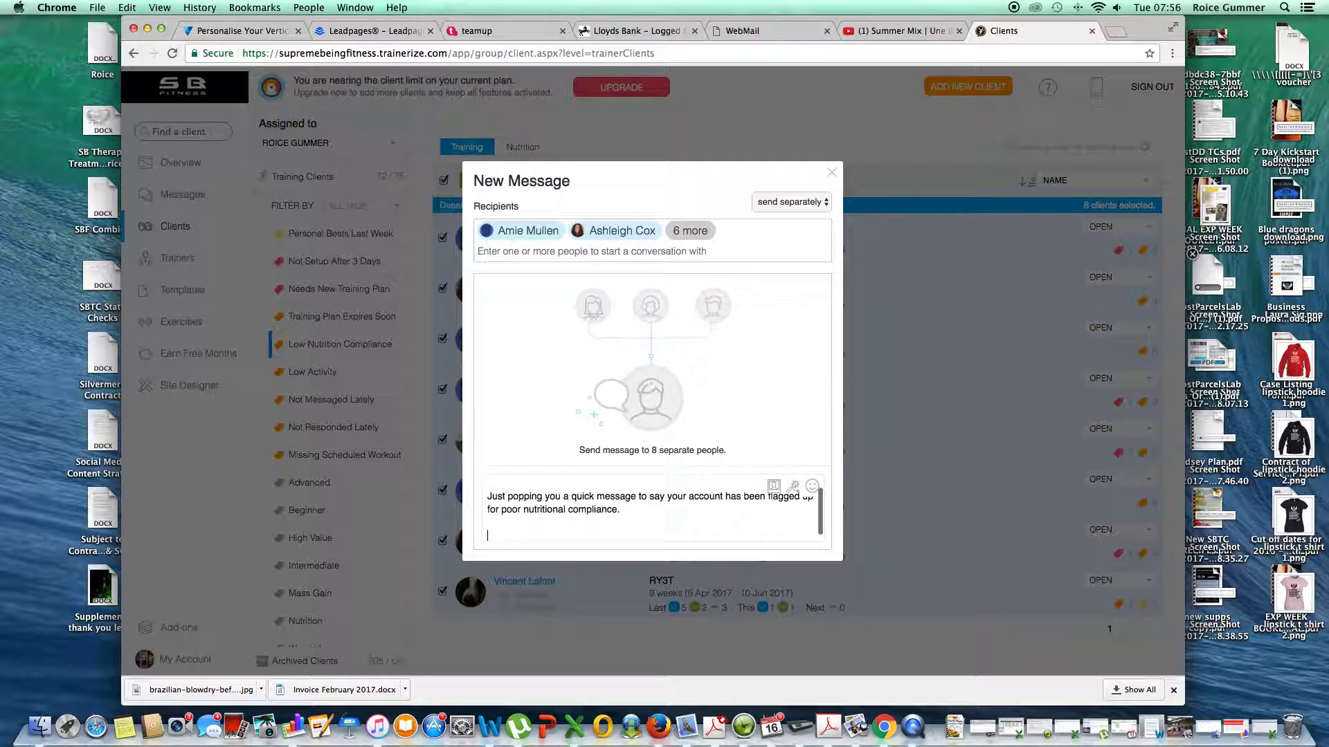
{"action": "type", "text": "This means one of a gfefew things."}
{"action": "key", "text": "Return"}
{"action": "key", "text": "Return"}
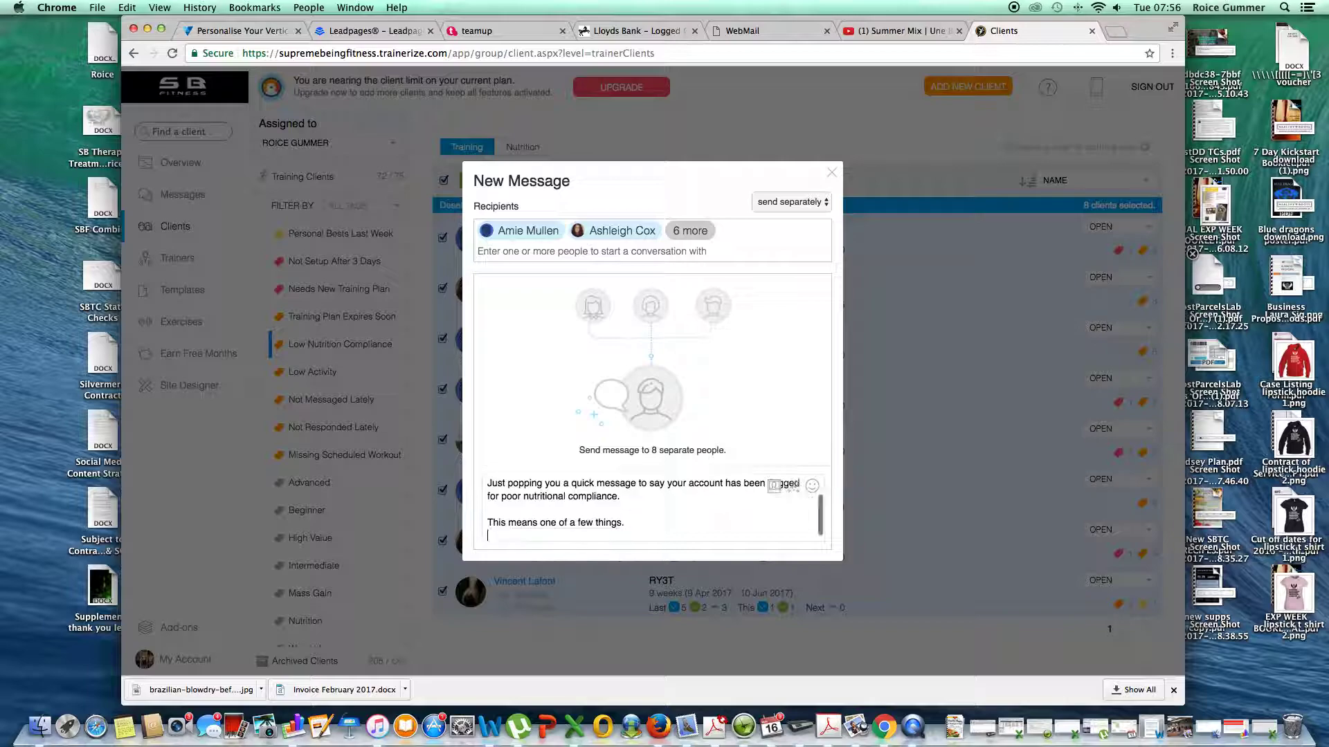
Add numbered points 1 and 2: not syncing, and not sticking to macros properly
{"action": "type", "text": "1 - you a"}
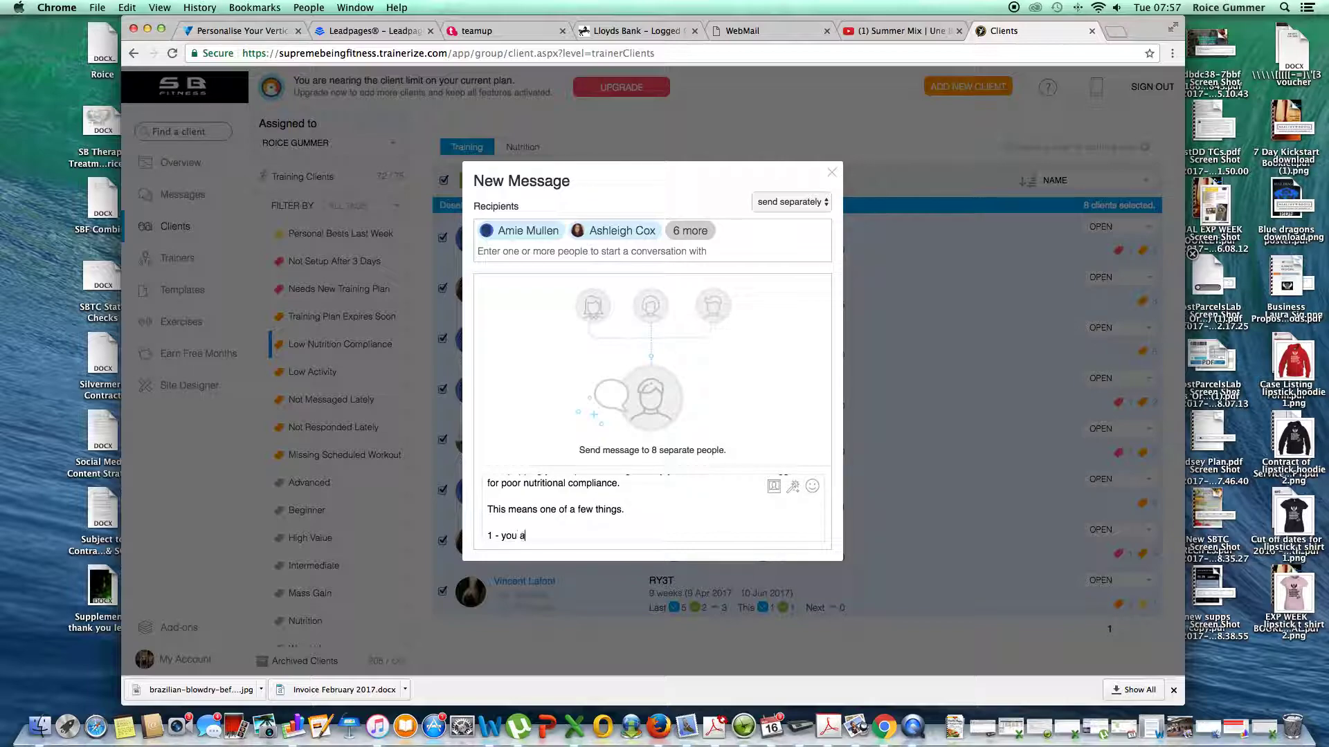
{"action": "type", "text": "re not synced up to MyFitnessPal, or the app isn't in syn"}
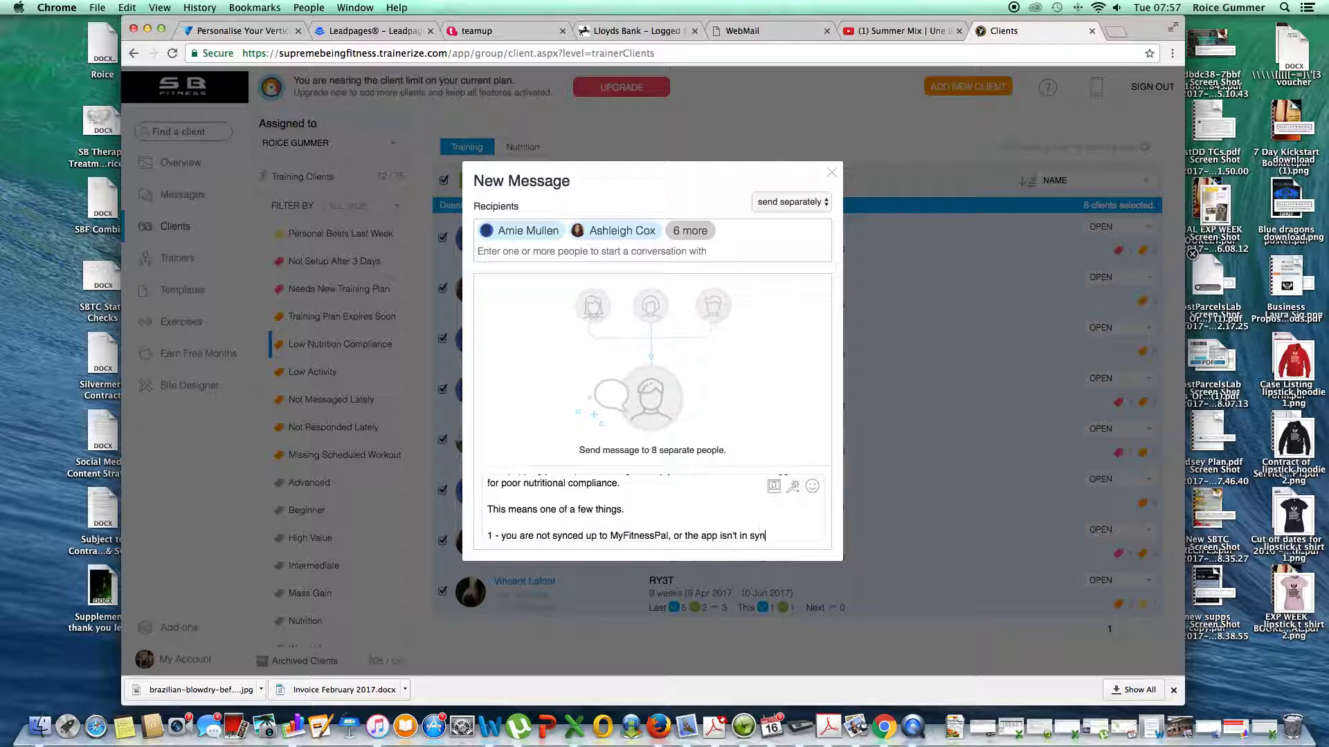
{"action": "type", "text": "c."}
{"action": "key", "text": "Return"}
{"action": "type", "text": "2 - you a"}
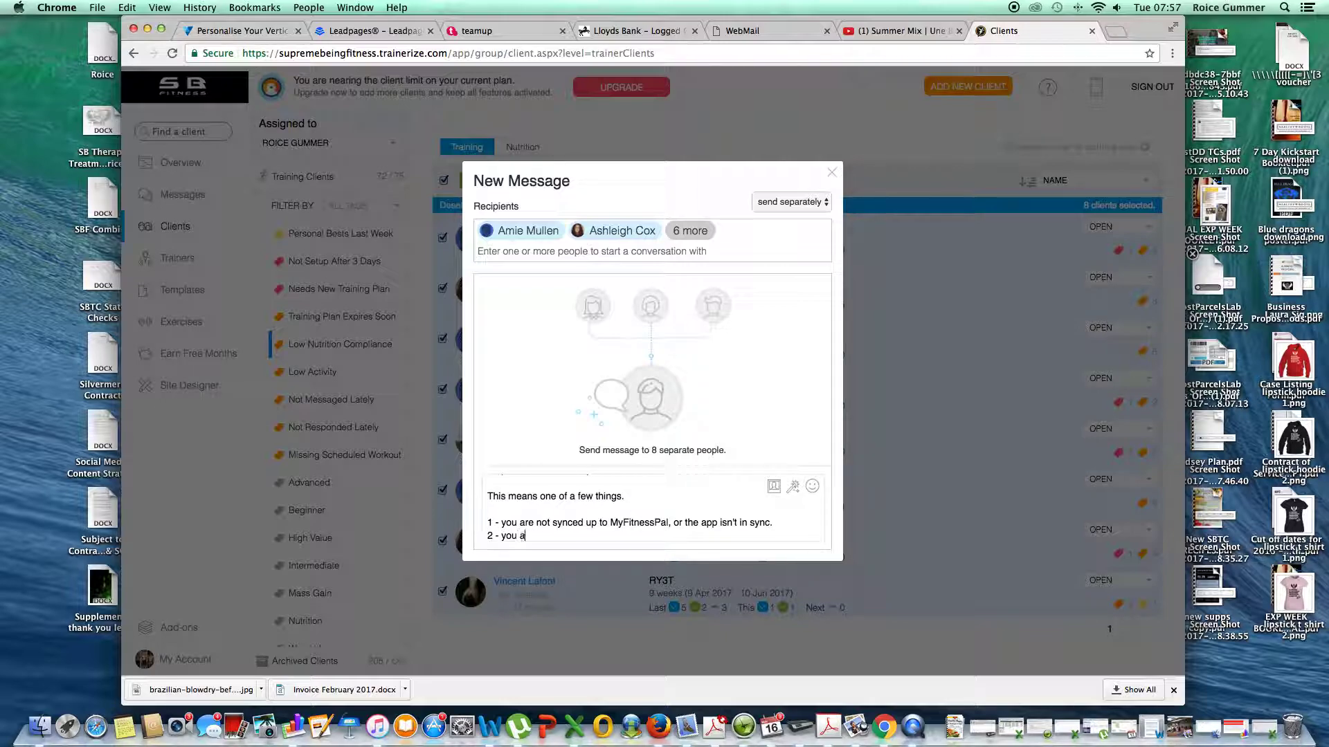
{"action": "type", "text": "re not sticking to macros or tracking your food"}
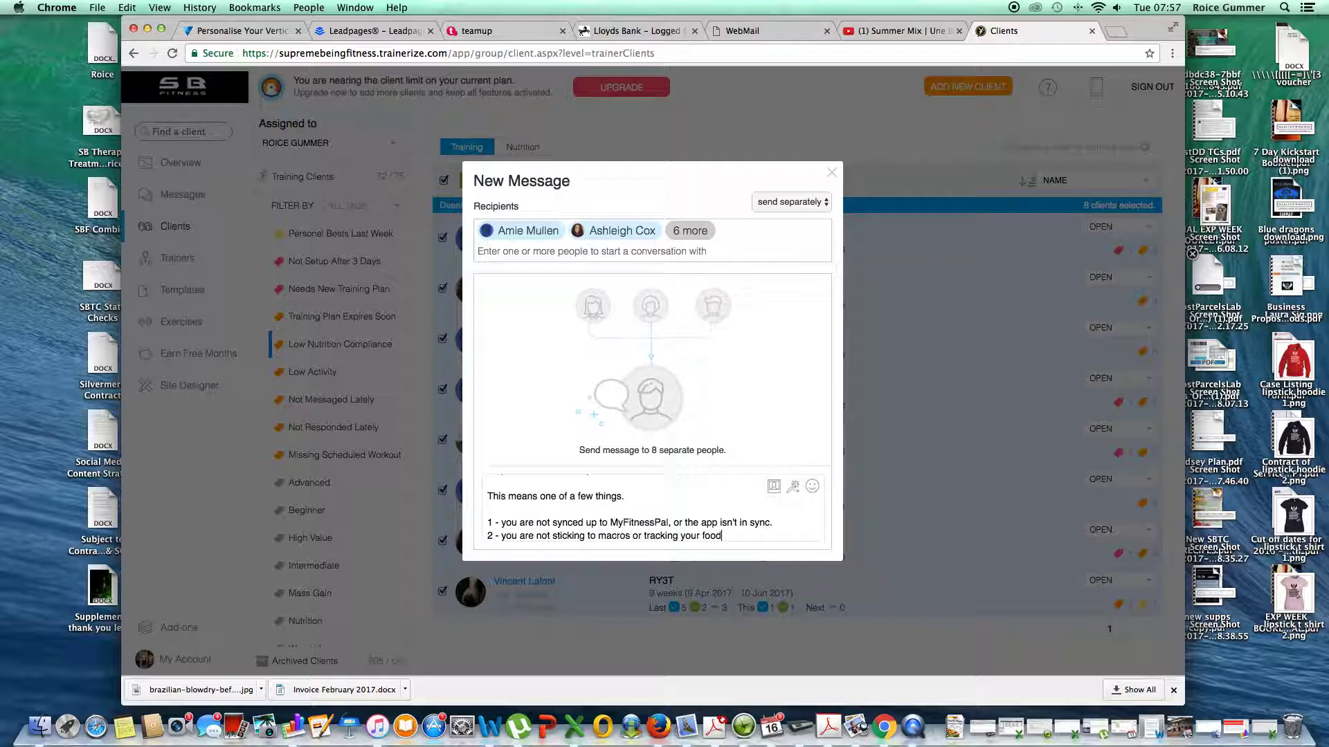
{"action": "type", "text": "roperly."}
{"action": "key", "text": "Return"}
{"action": "key", "text": "Return"}
Add the accurate-advice sentence, 'Is there anything I can do to help this?' and a closing ':)'
{"action": "type", "text": "Uin order"}
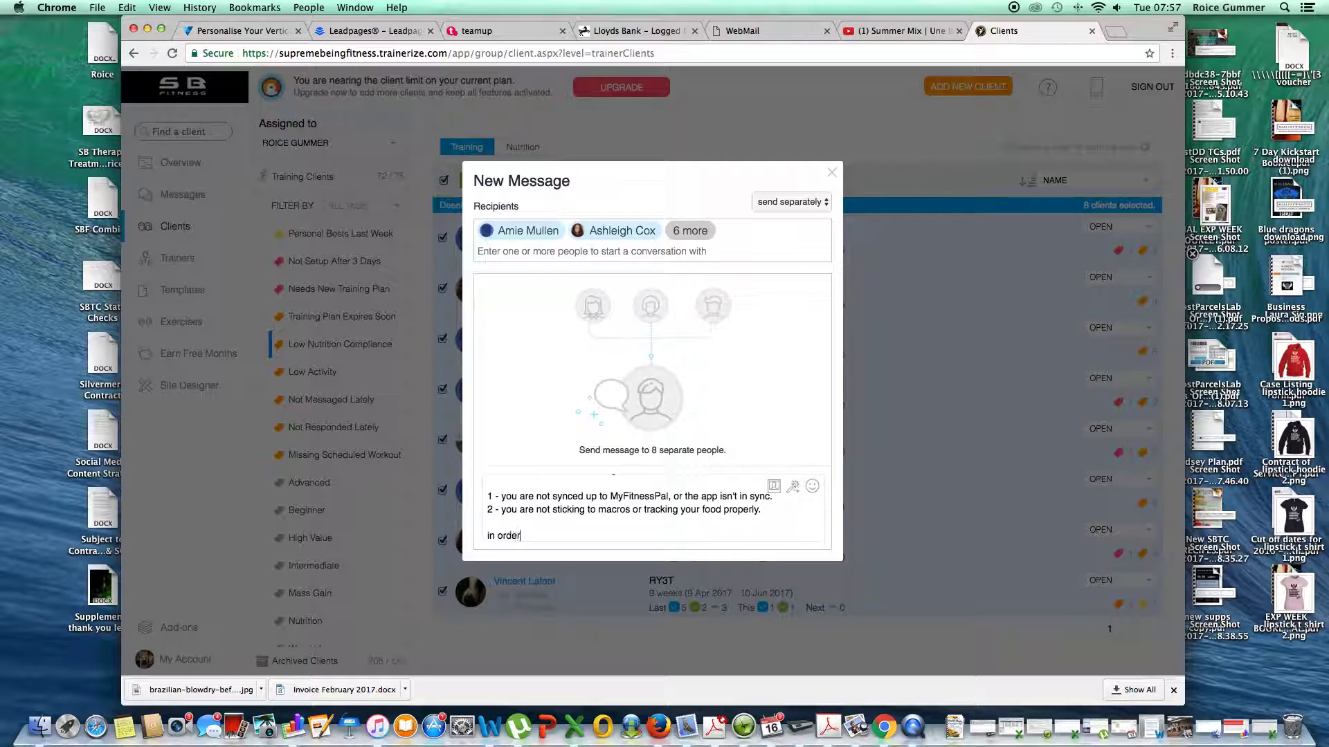
{"action": "type", "text": " for us to give accurate advice, your nut"}
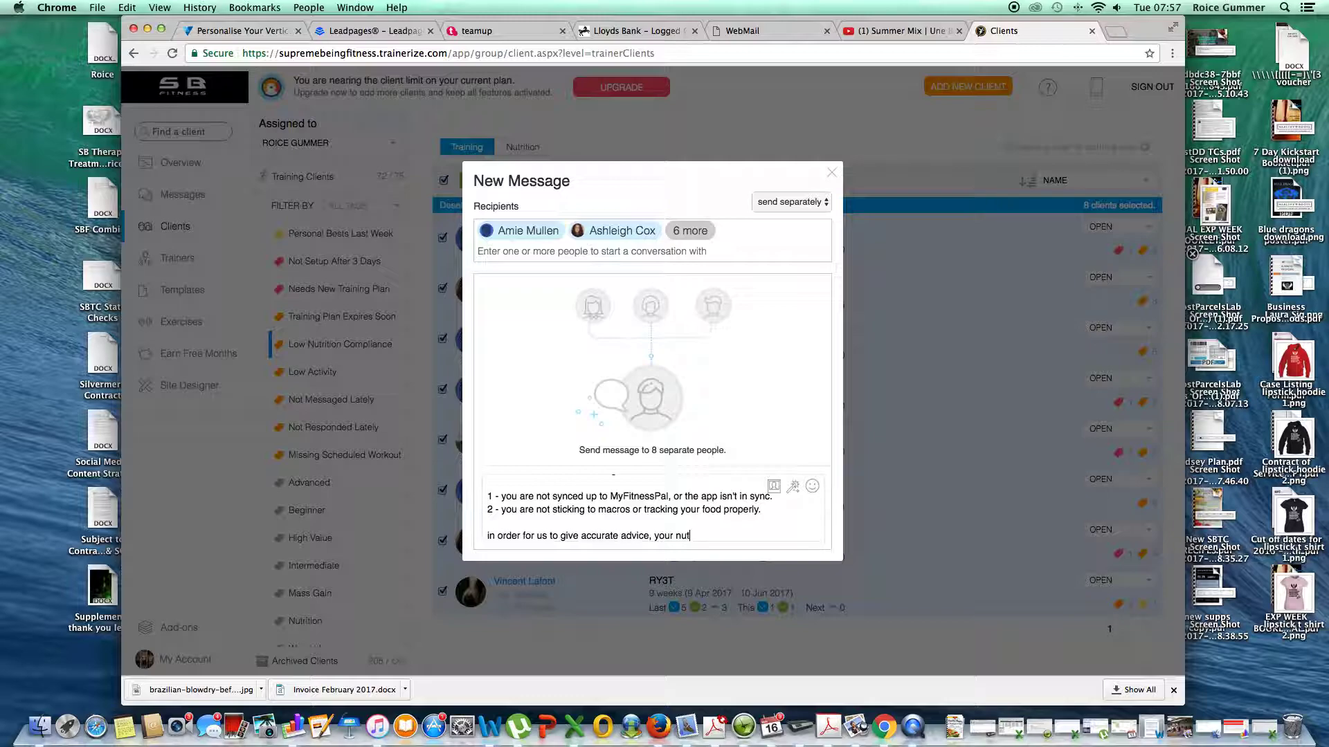
{"action": "type", "text": "ono what we do."}
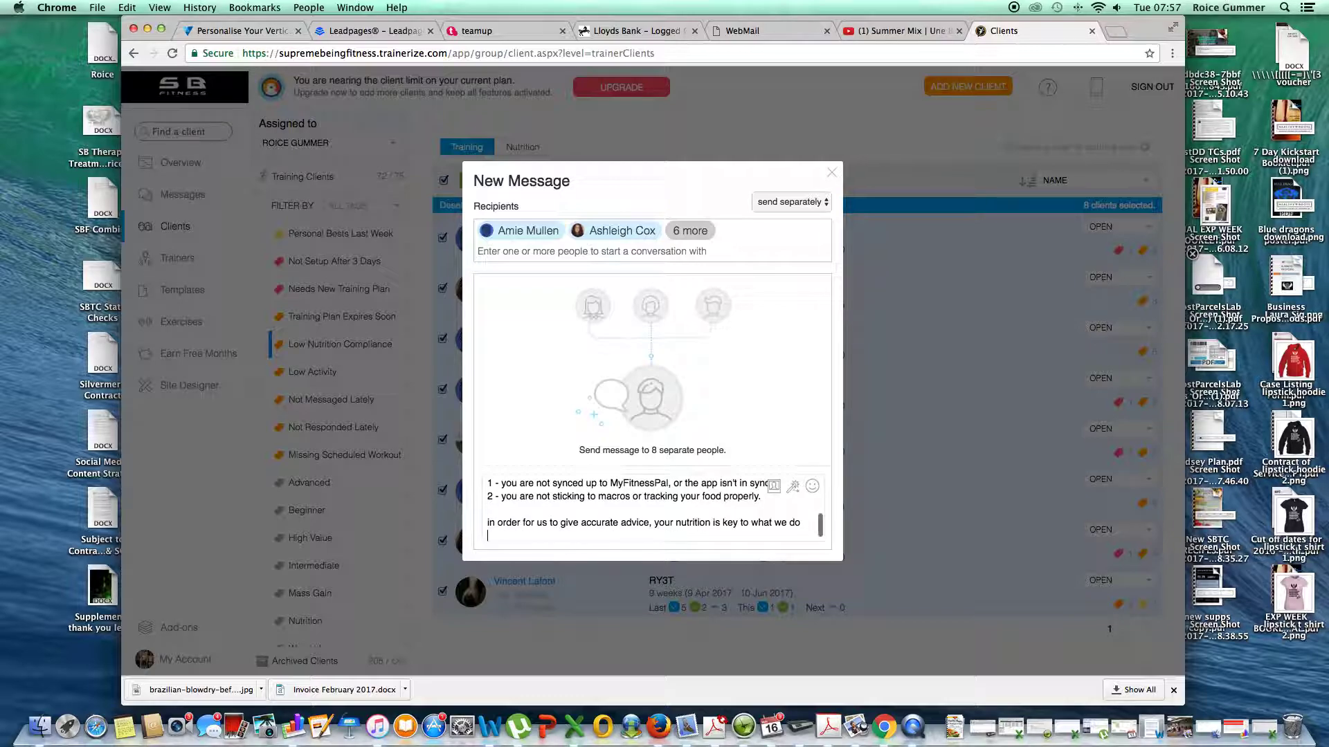
{"action": "key", "text": "Return"}
{"action": "key", "text": "Return"}
{"action": "type", "text": "P"}
{"action": "key", "text": "BackSpace"}
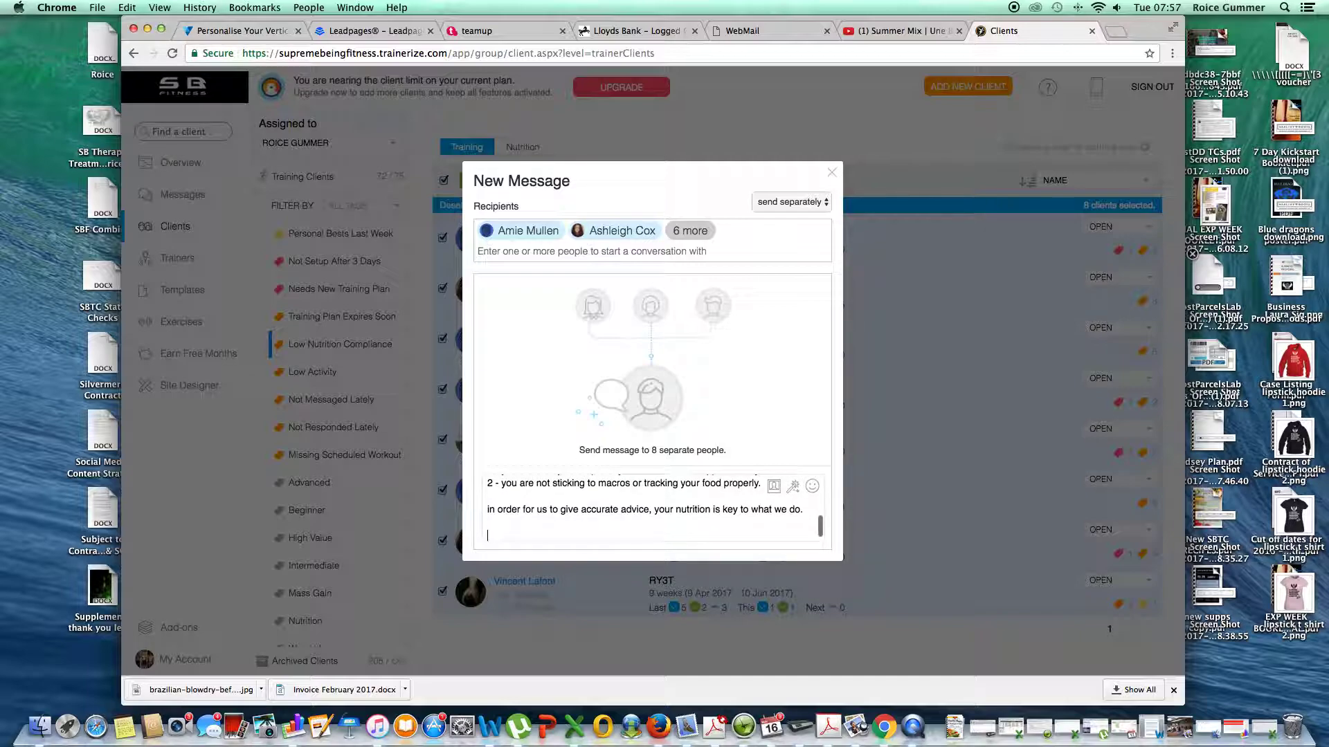
{"action": "type", "text": "Is there anything I can do to help this?"}
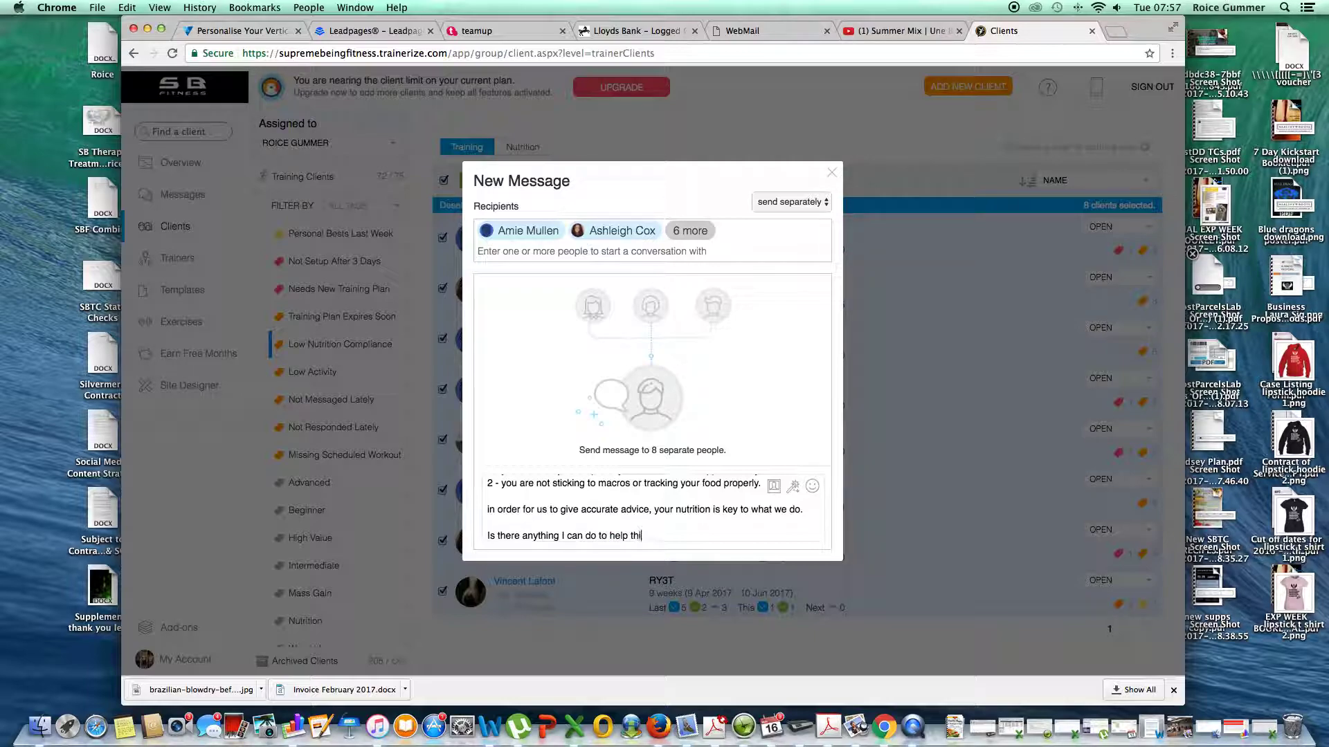
{"action": "key", "text": "Return"}
{"action": "key", "text": "Return"}
{"action": "type", "text": "Spe"}
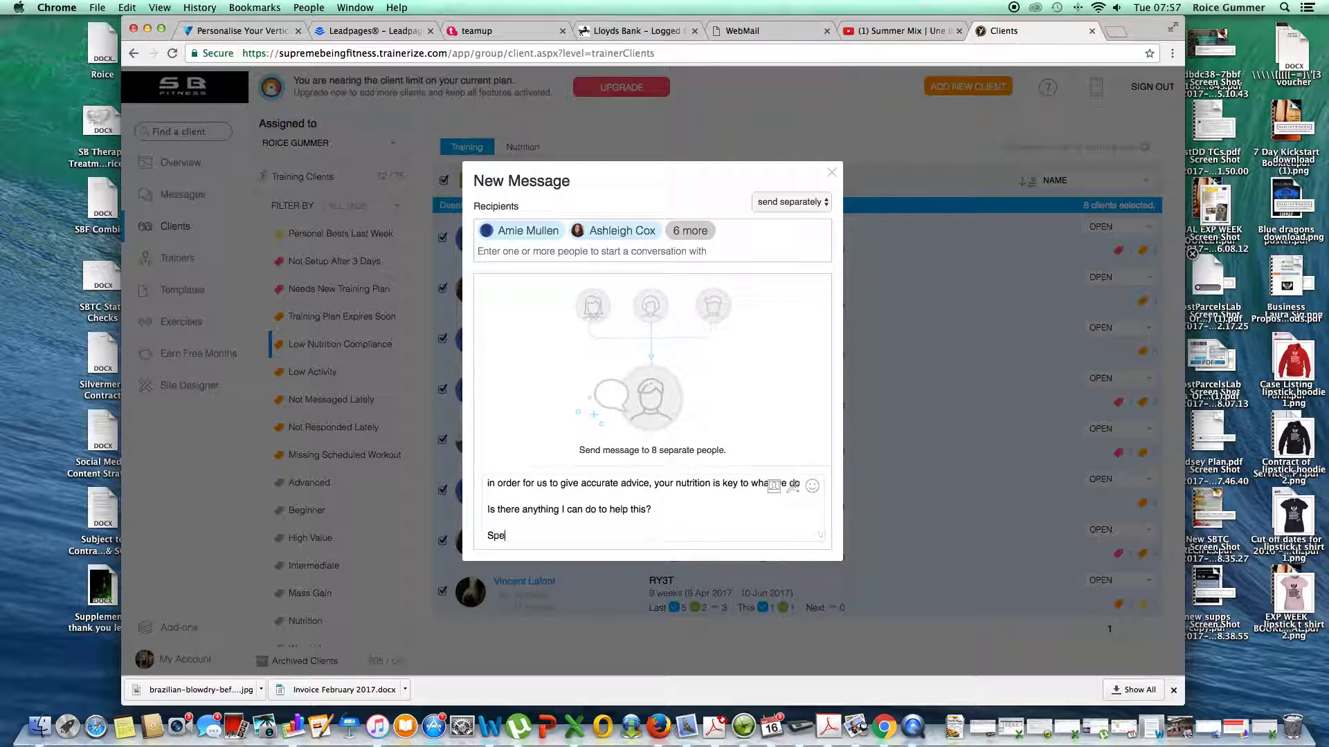
{"action": "key", "text": "BackSpace"}
{"action": "type", "text": ":)"}
{"action": "scroll", "coordinate": [589, 485], "scroll_direction": "up", "scroll_amount": 5}
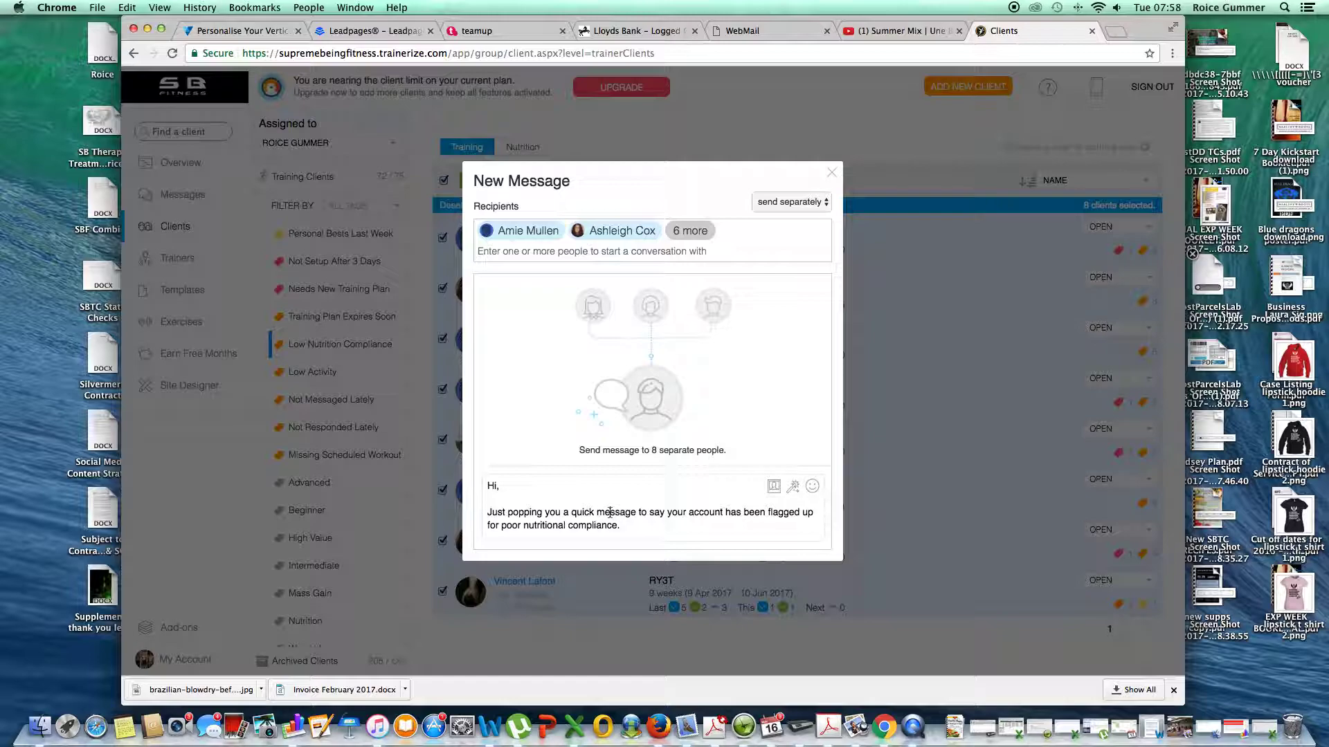
Close the nutrition message, filter to Low Activity, select all nine clients on both pages, and start a message
{"action": "left_click", "coordinate": [832, 175]}
{"action": "left_click", "coordinate": [331, 374]}
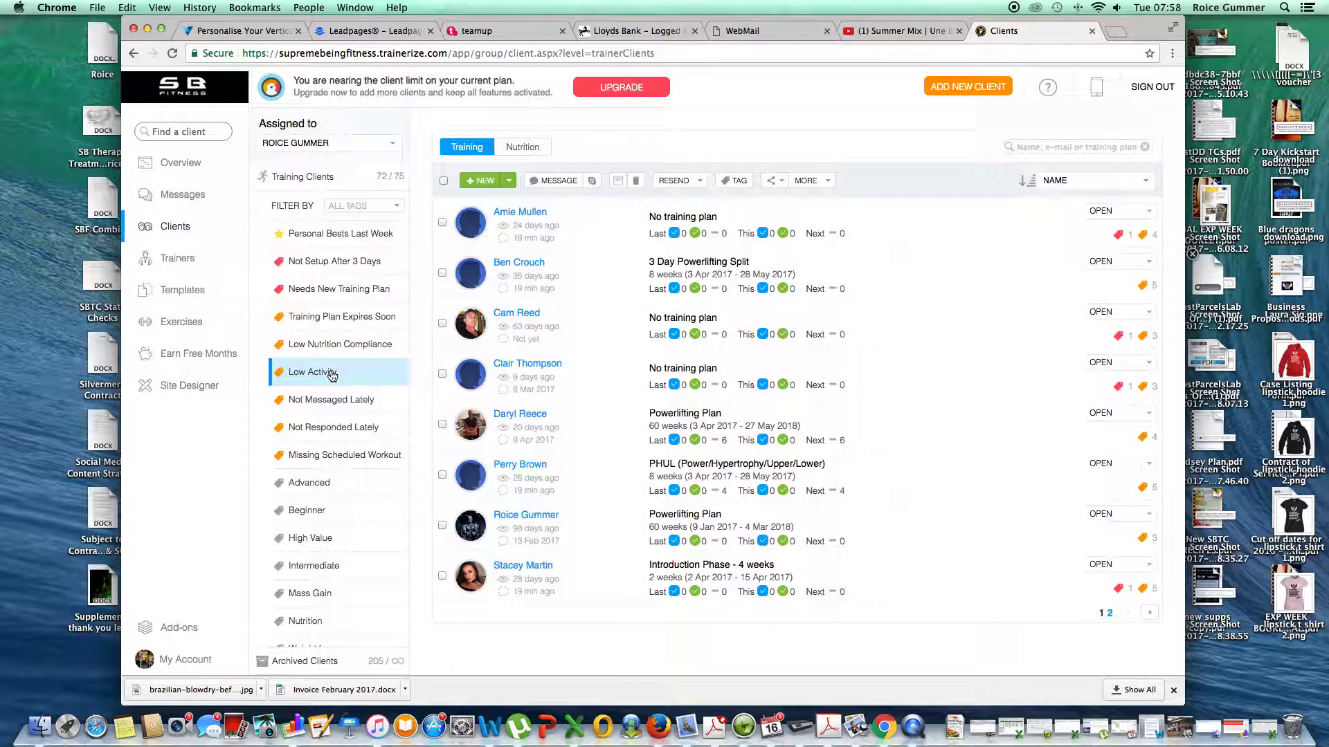
{"action": "left_click", "coordinate": [444, 182]}
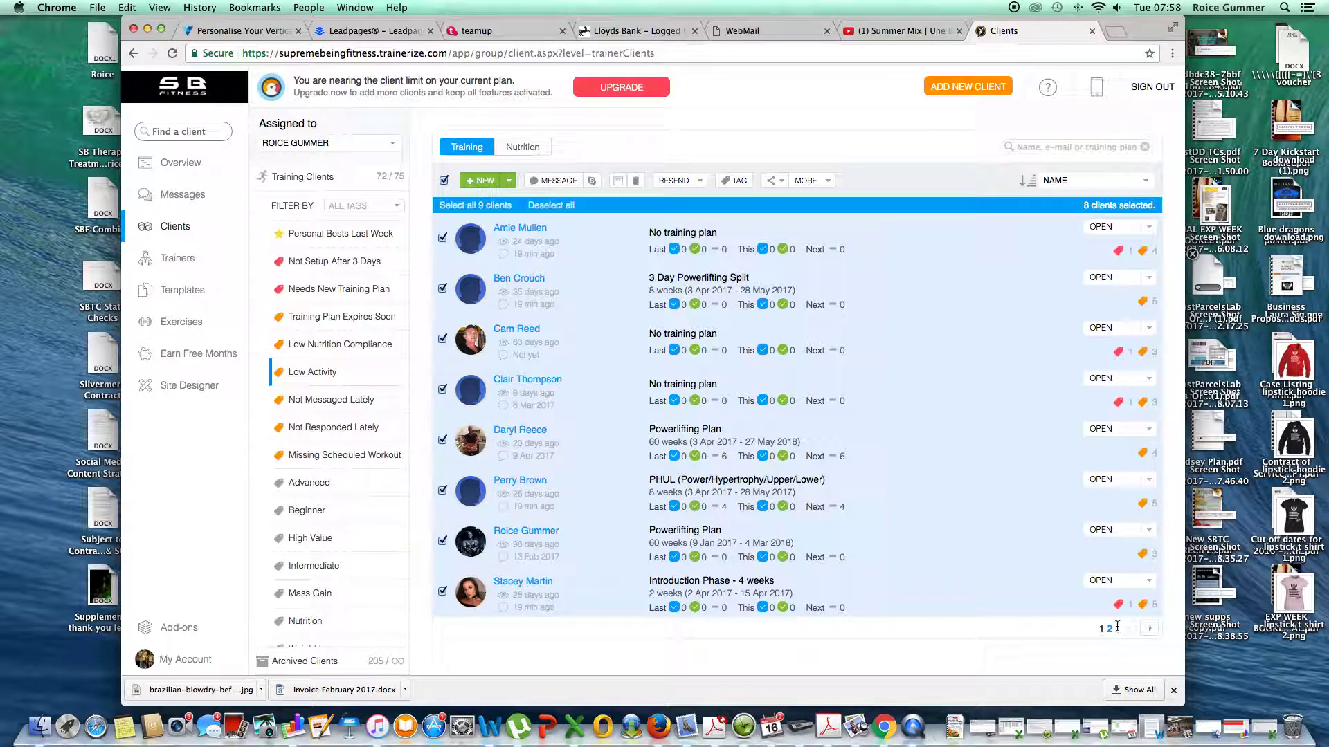
{"action": "left_click", "coordinate": [1150, 628]}
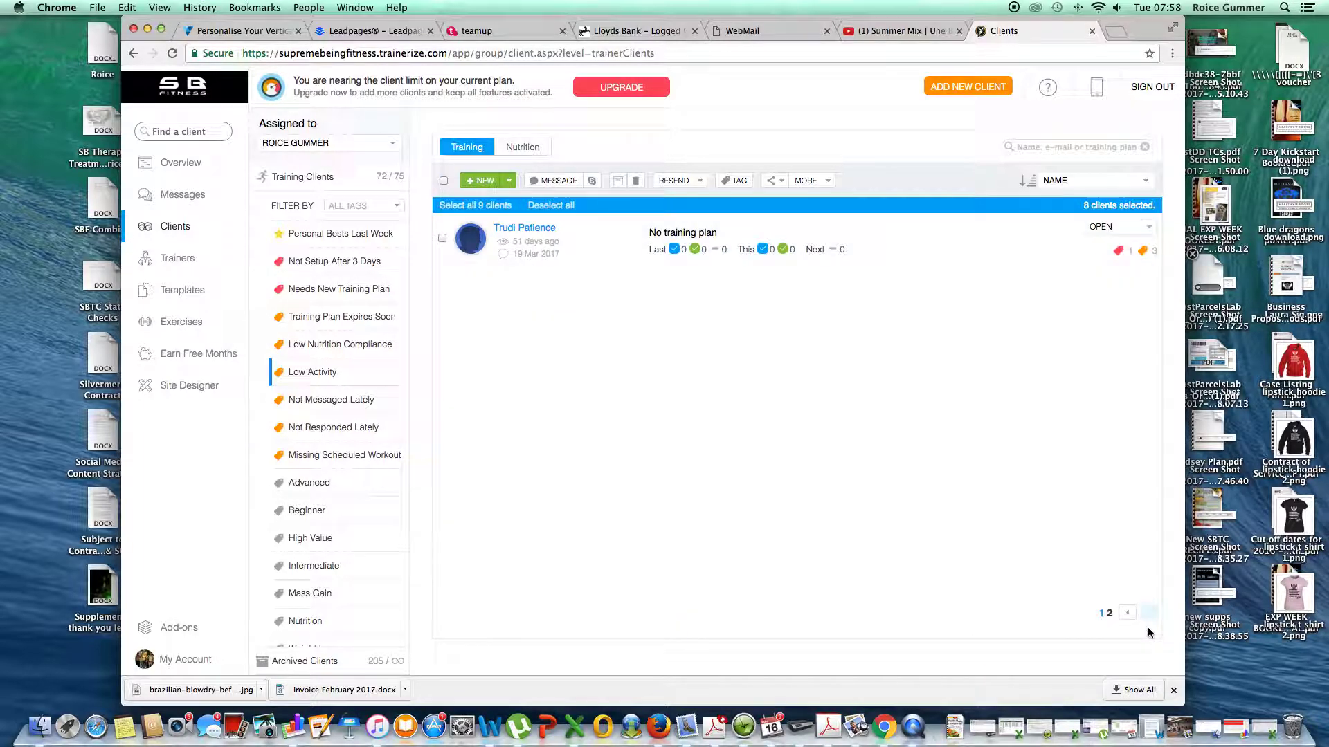
{"action": "left_click", "coordinate": [444, 181]}
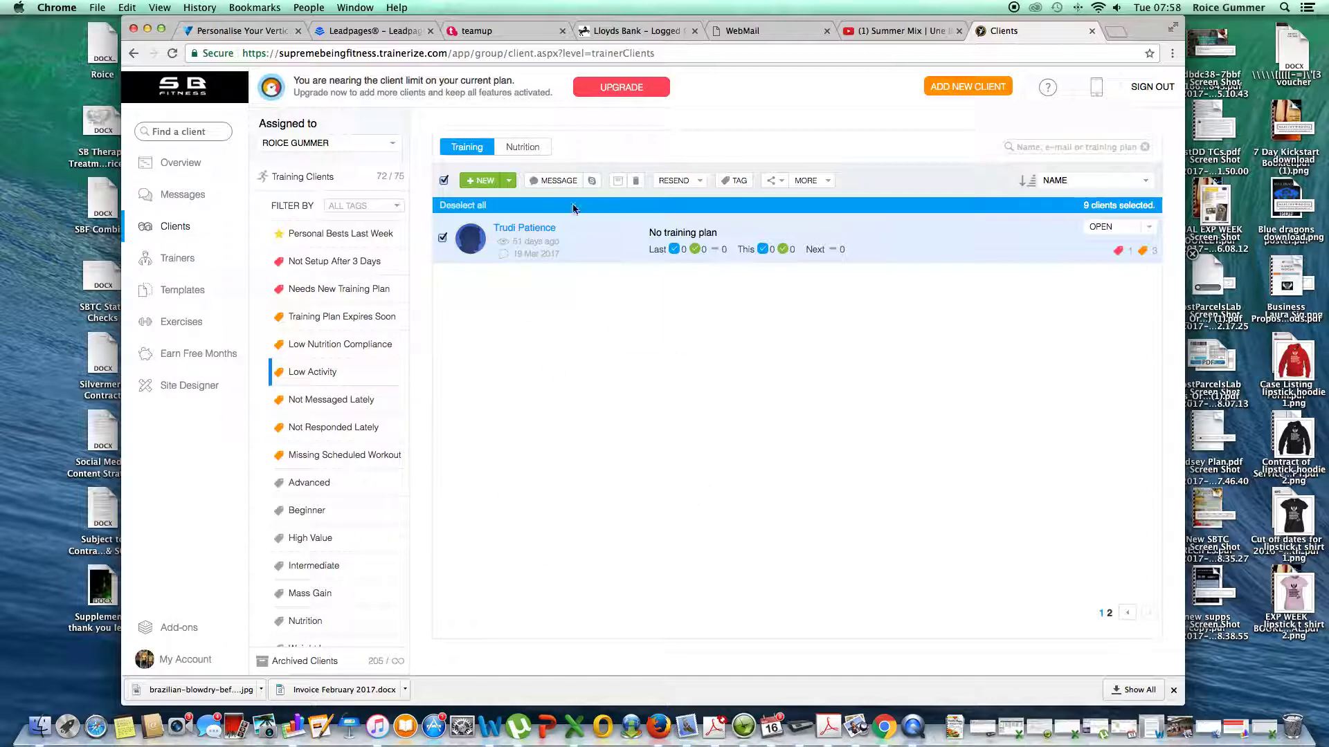
{"action": "left_click", "coordinate": [554, 180]}
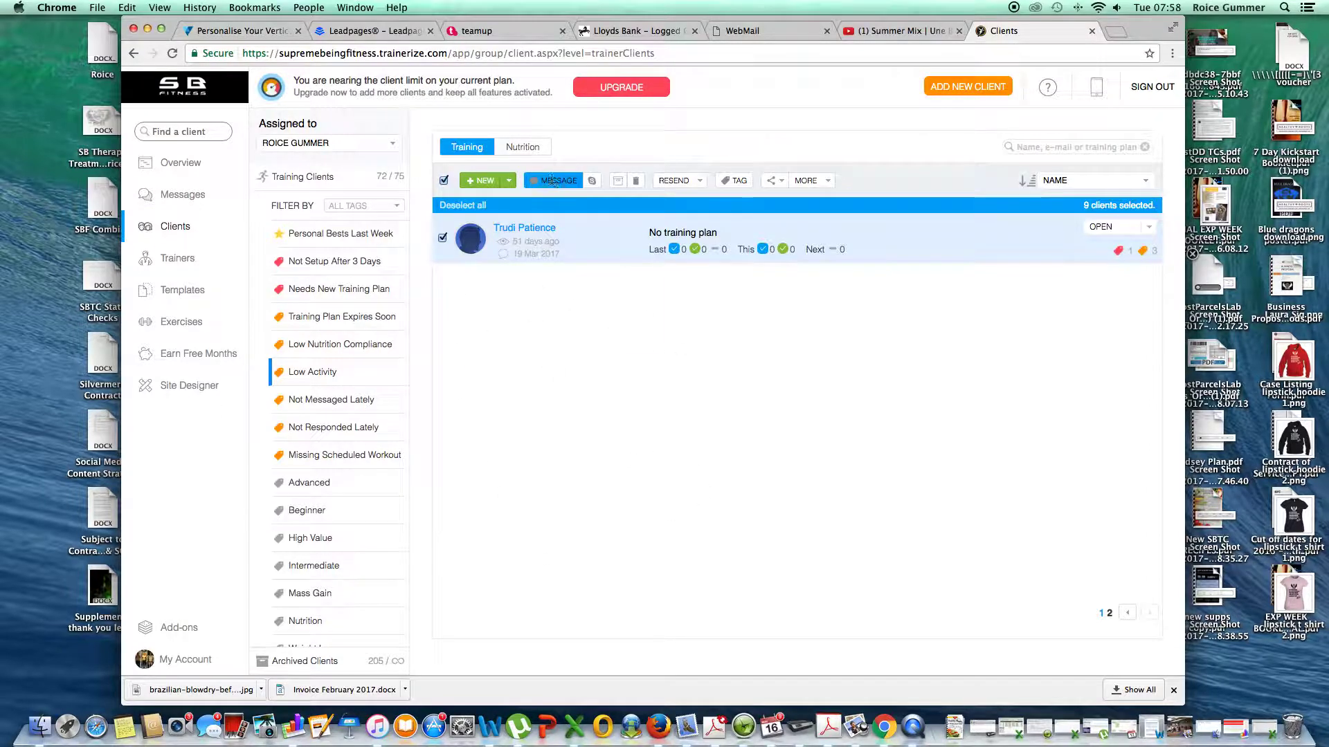
Keep separate sending and draft 'Hi [First Name],' followed by 'Just' on a new line
{"action": "left_click", "coordinate": [803, 201]}
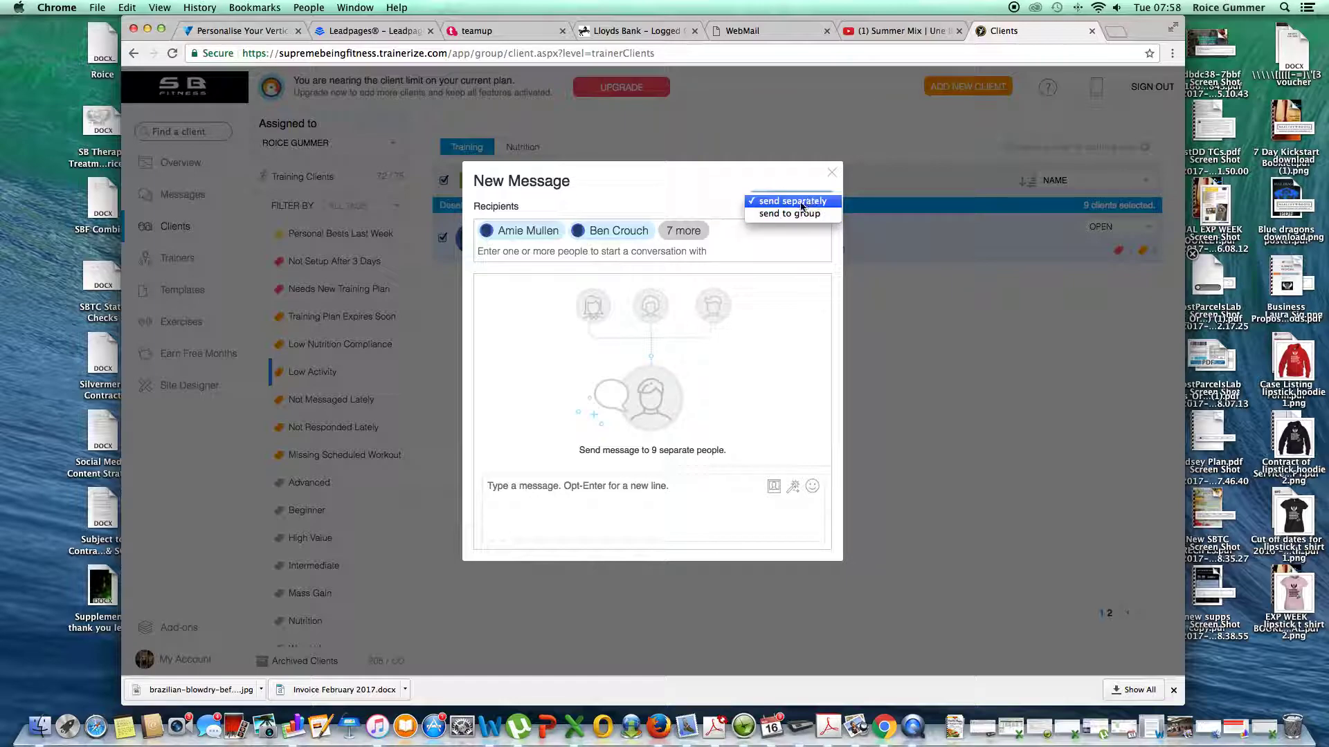
{"action": "left_click", "coordinate": [800, 206]}
{"action": "left_click", "coordinate": [603, 498]}
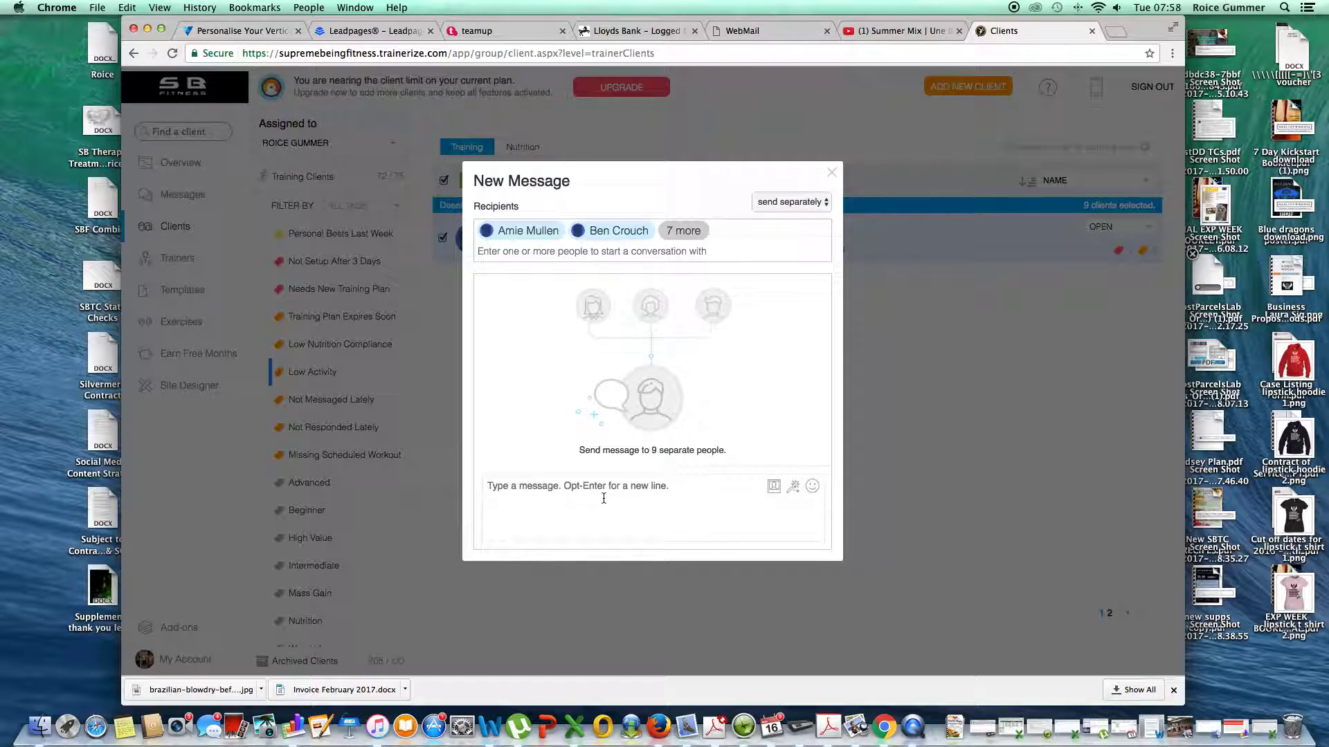
{"action": "type", "text": "H"}
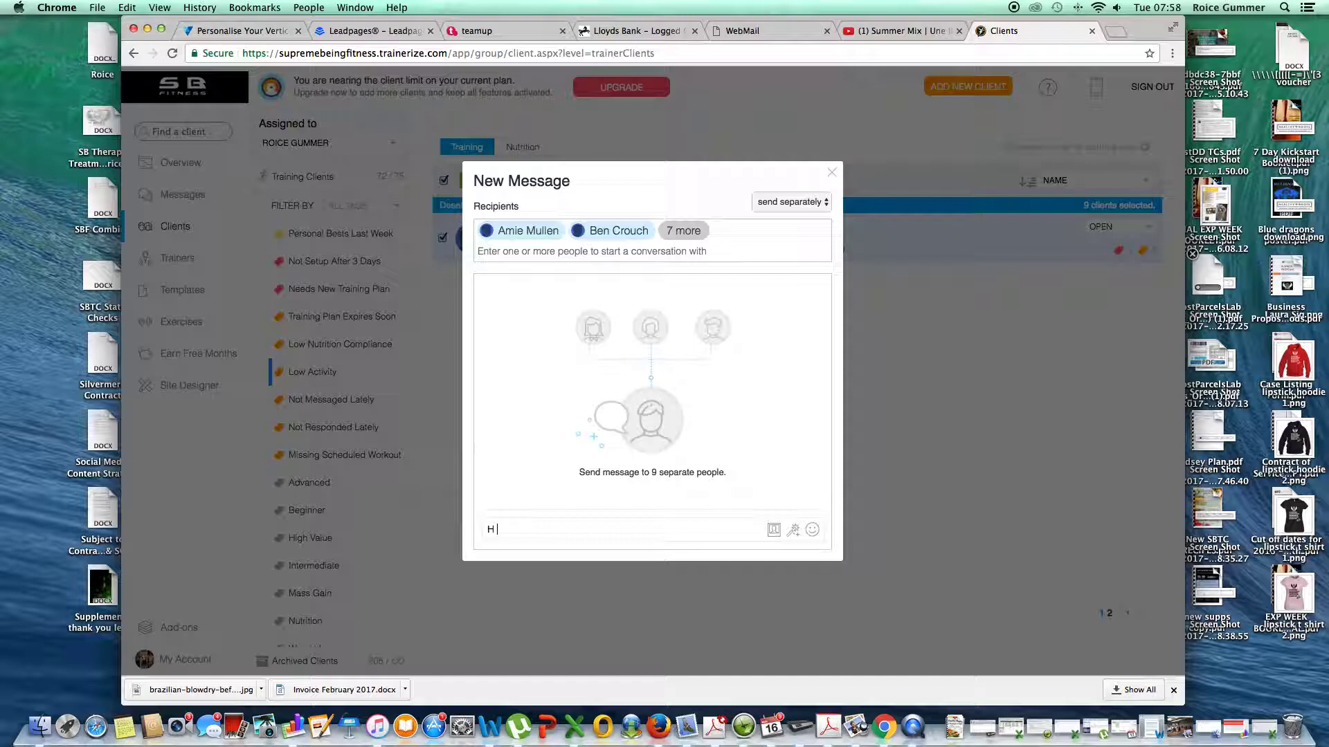
{"action": "type", "text": "i"}
{"action": "left_click", "coordinate": [793, 530]}
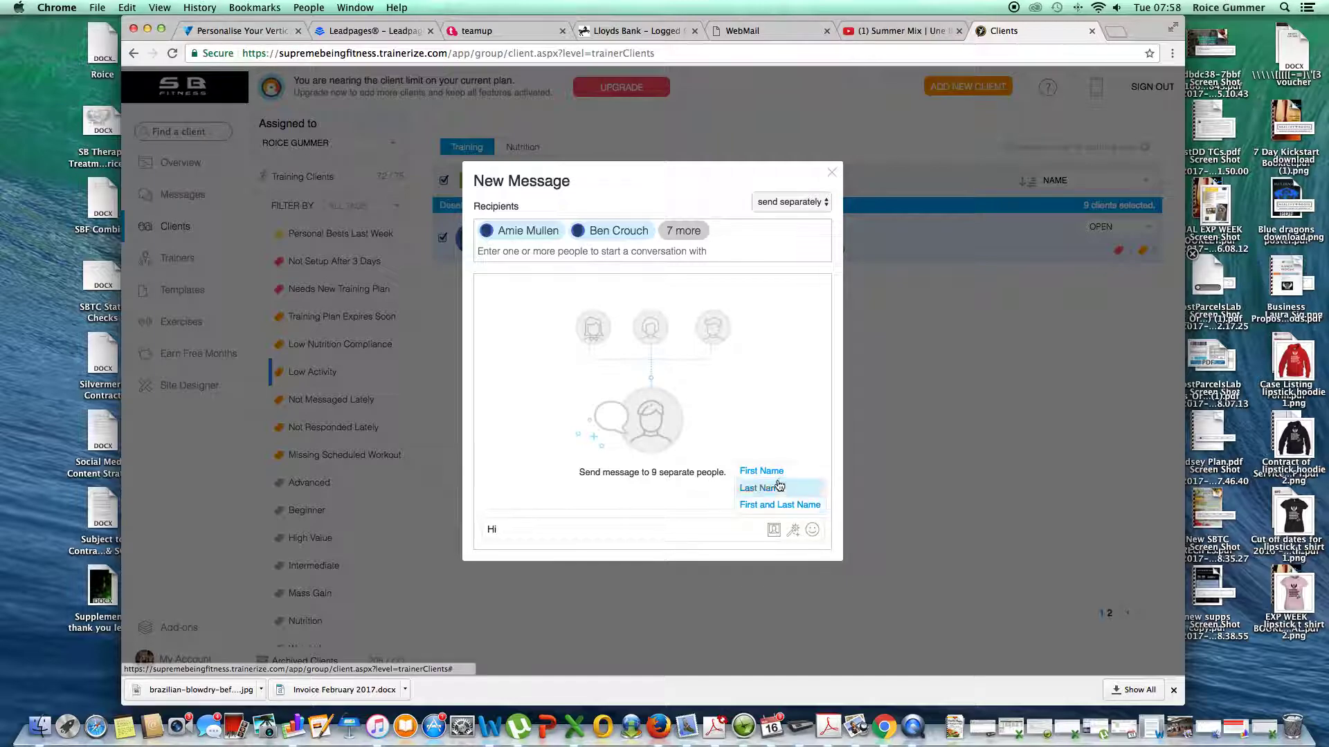
{"action": "left_click", "coordinate": [761, 471]}
{"action": "type", "text": ","}
{"action": "key", "text": "Return"}
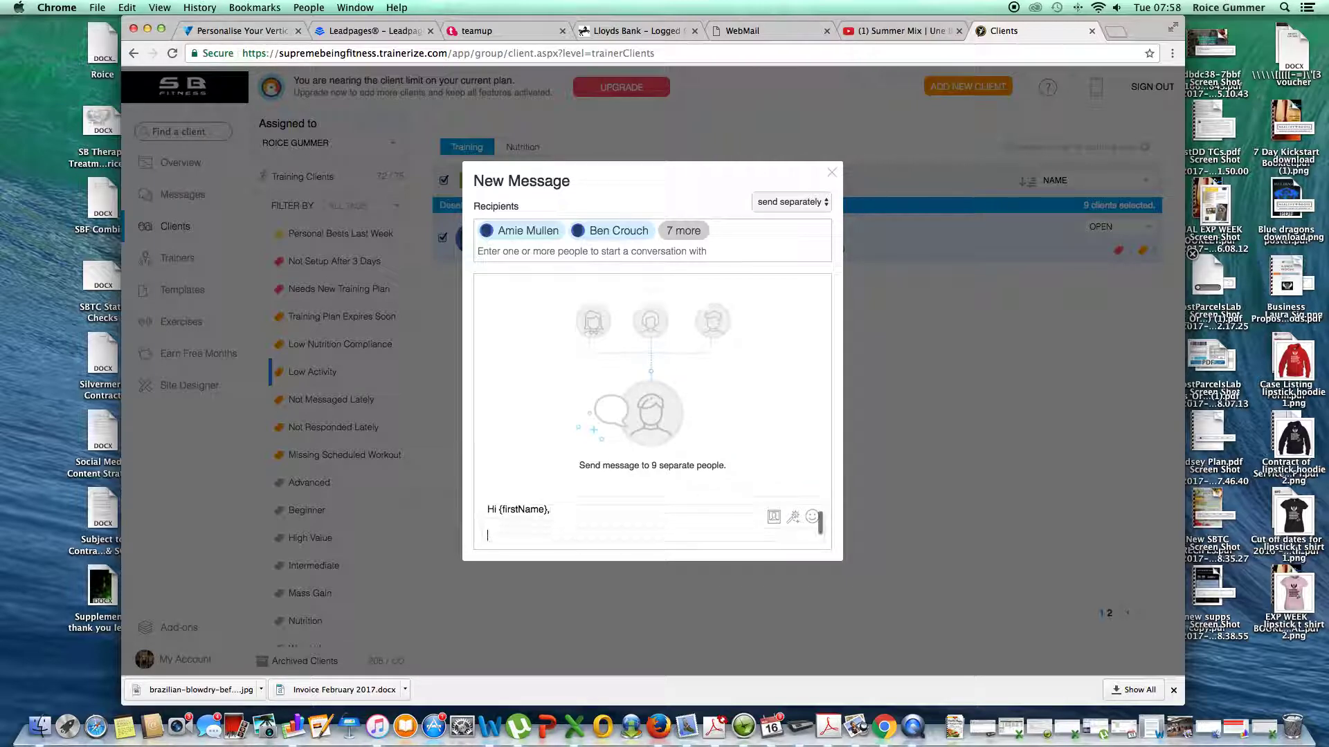
{"action": "type", "text": "Just"}
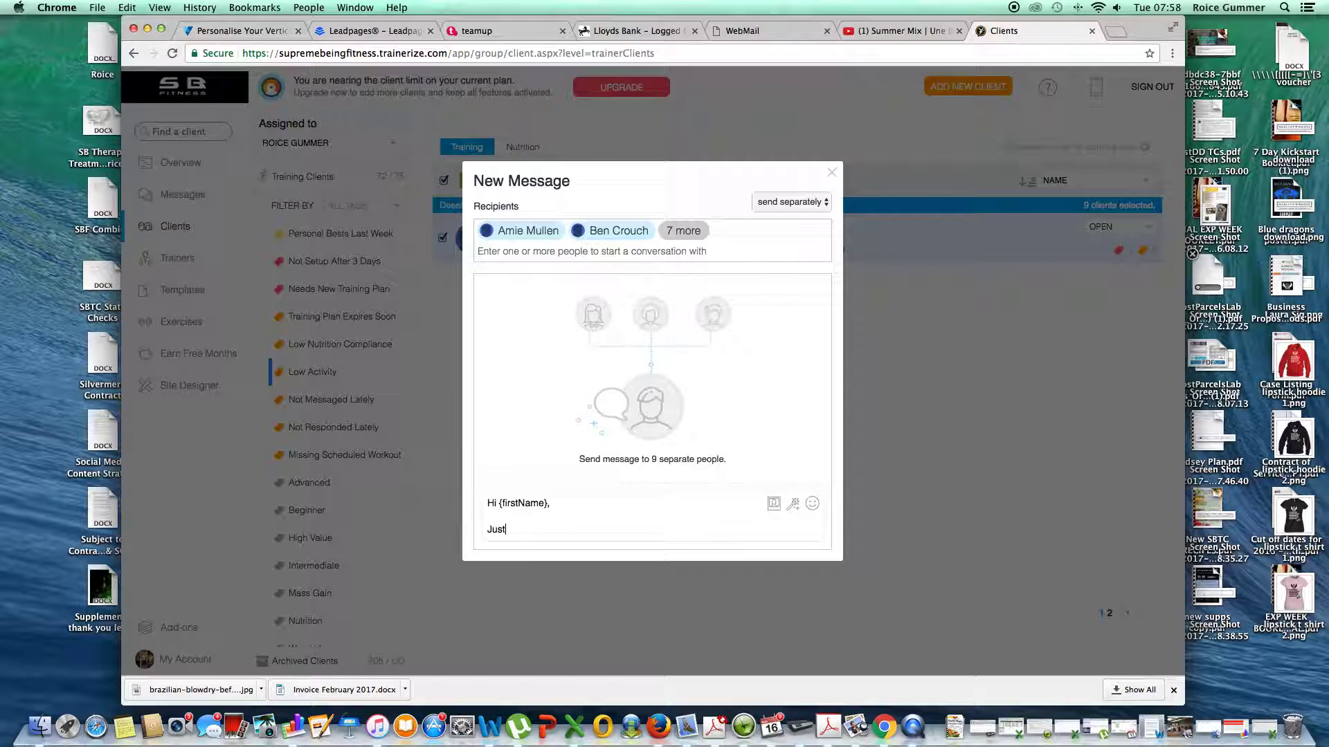
Delete the draft, close the message unsent, and deselect the page-2 client, leaving 8 selected
{"action": "left_click_drag", "start_coordinate": [512, 537], "coordinate": [471, 488]}
{"action": "key", "text": "BackSpace"}
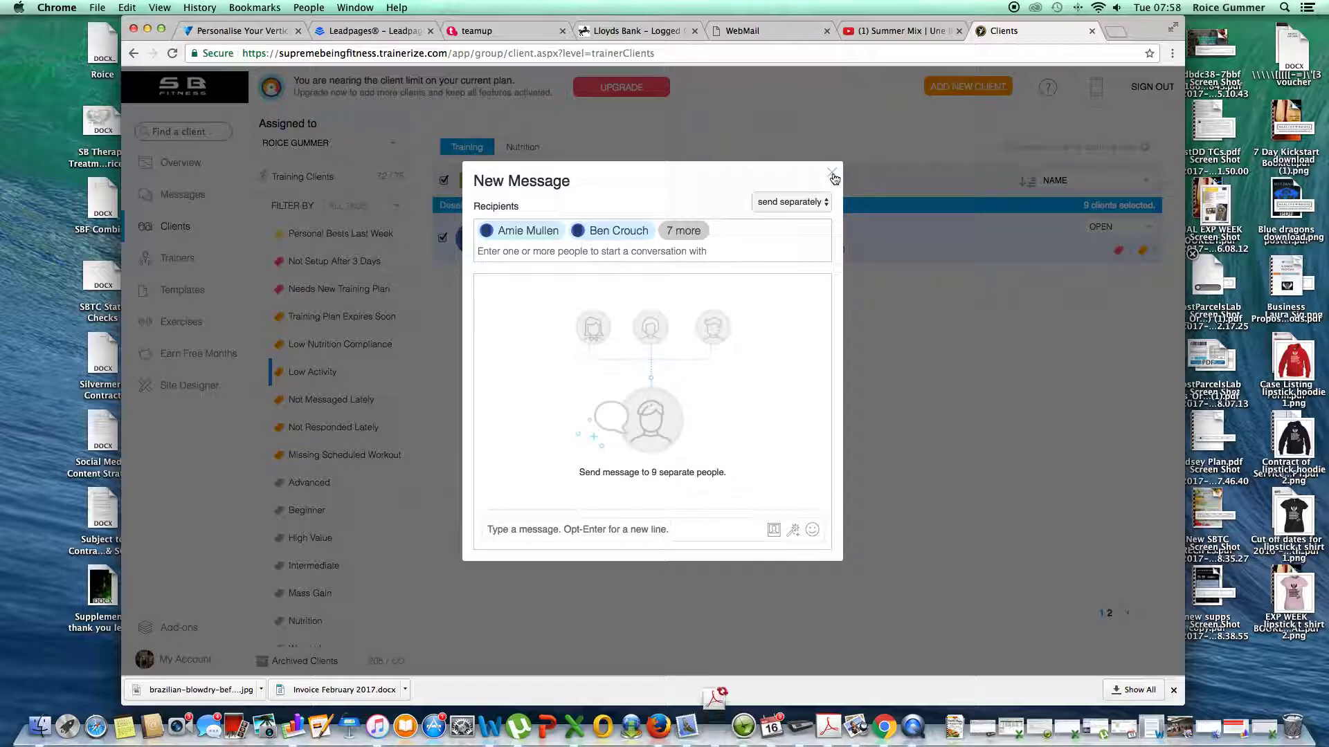
{"action": "left_click", "coordinate": [833, 173]}
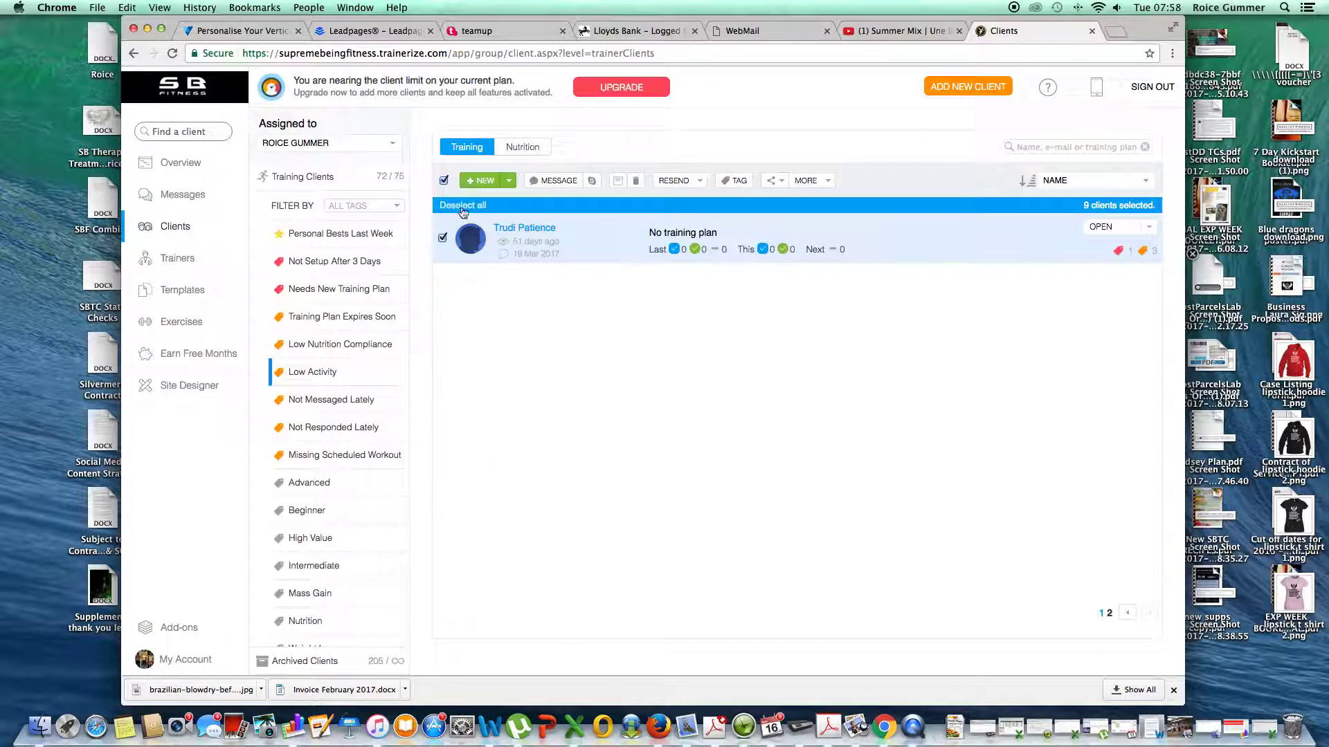
{"action": "left_click", "coordinate": [443, 181]}
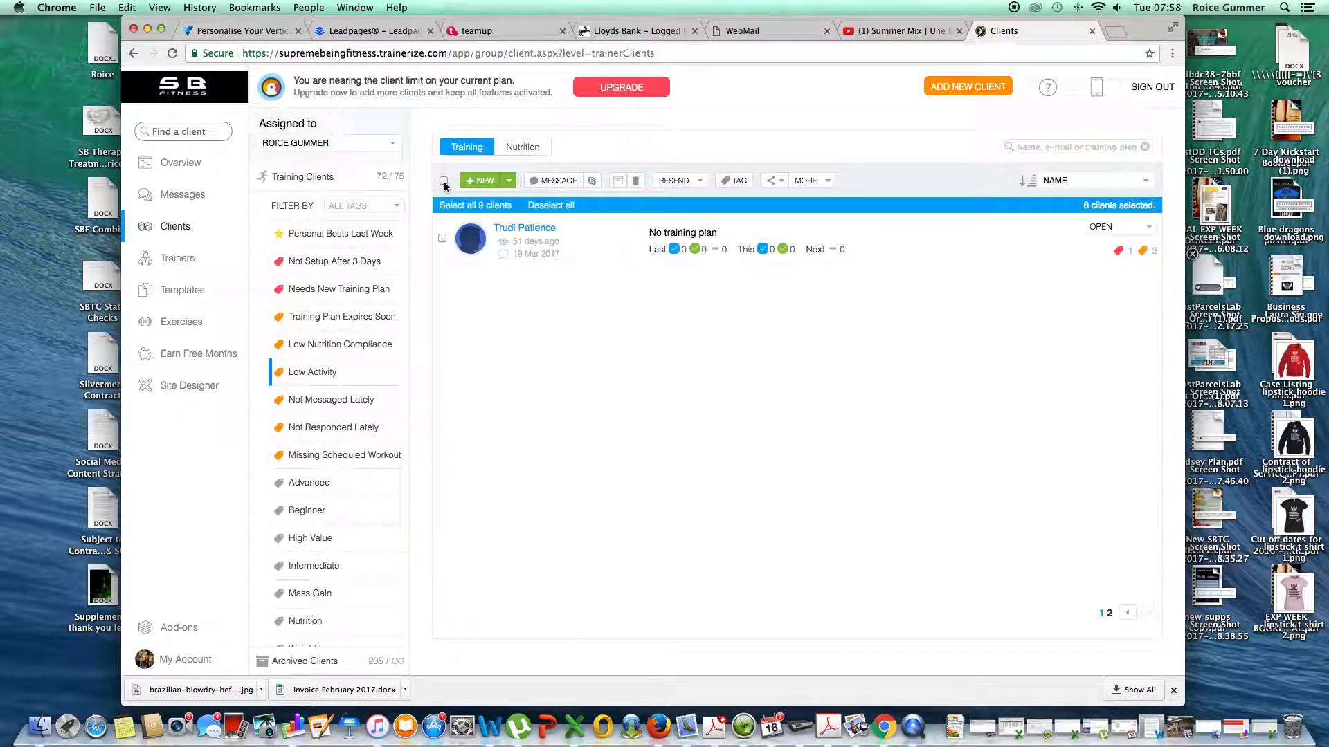